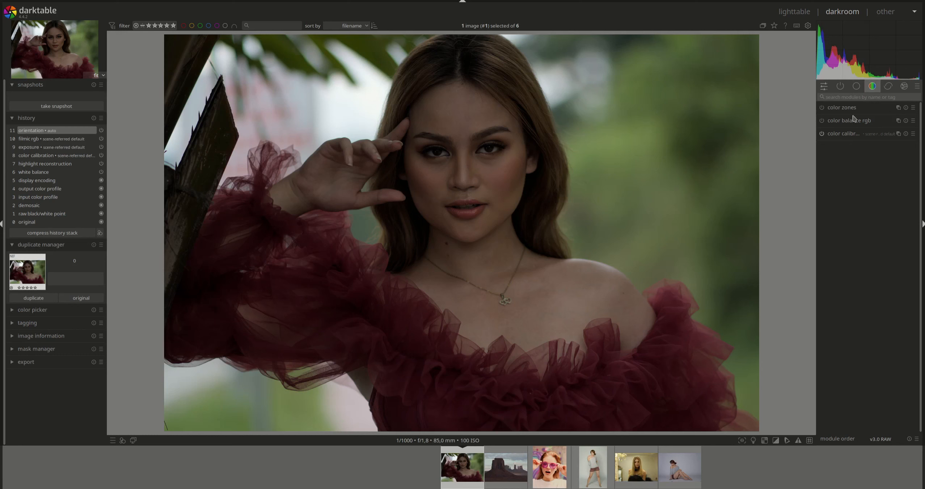
# Raise the exposure of the portrait in the red dress to about +1.971 EV
pyautogui.click(857, 88)
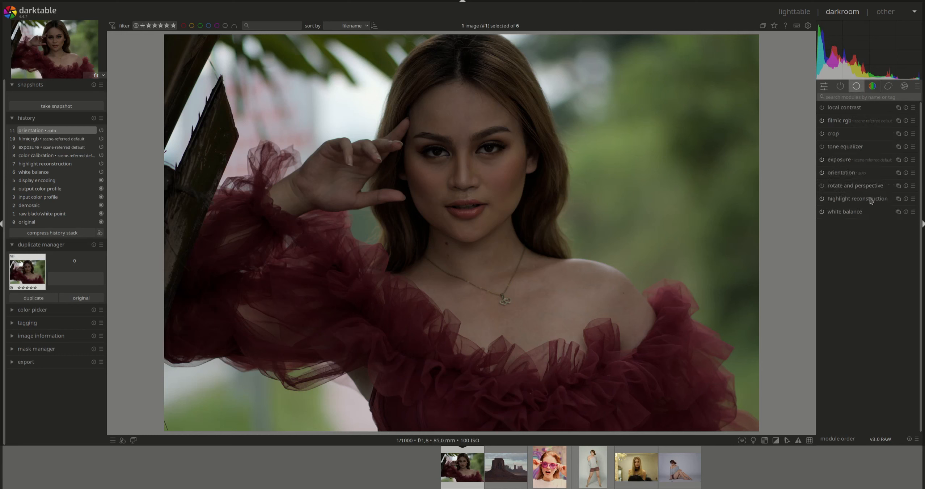
pyautogui.click(840, 161)
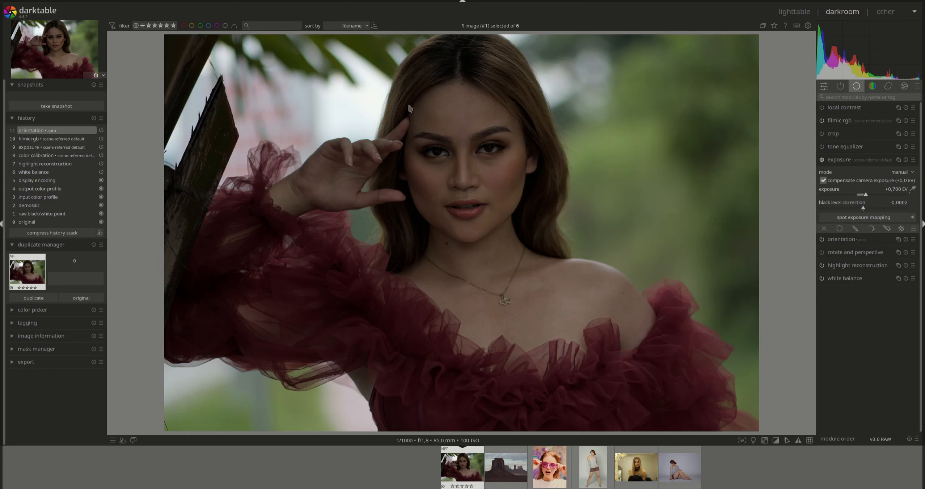
pyautogui.click(867, 196)
pyautogui.moveTo(868, 196); pyautogui.dragTo(882, 196)
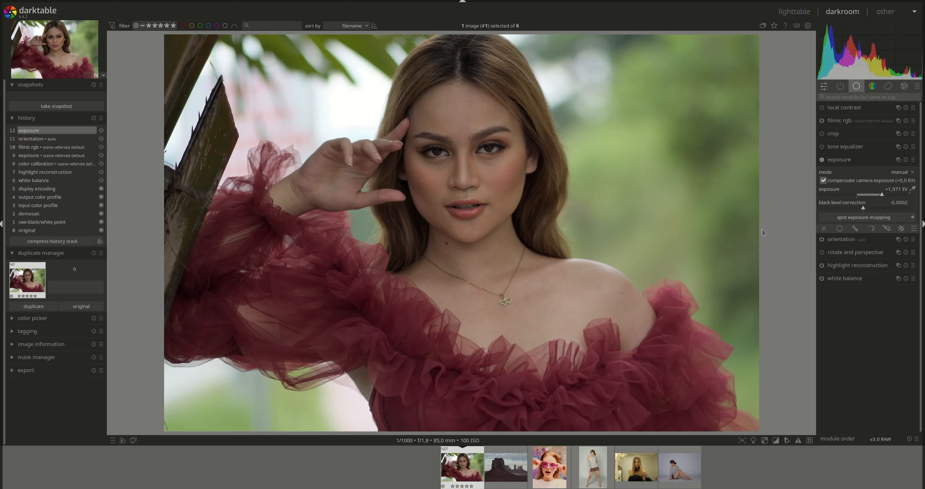
pyautogui.click(847, 163)
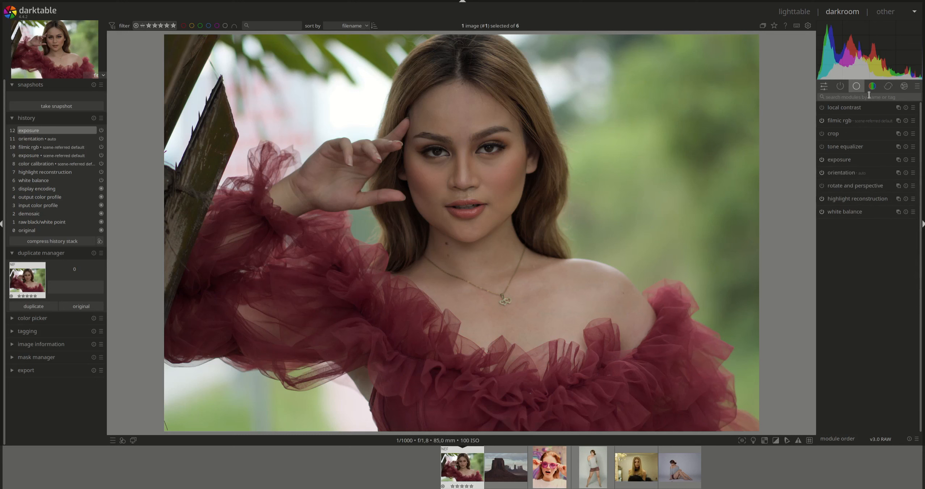
# Open the color calibration module and switch the scope display to the vectorscope
pyautogui.click(872, 86)
pyautogui.click(847, 134)
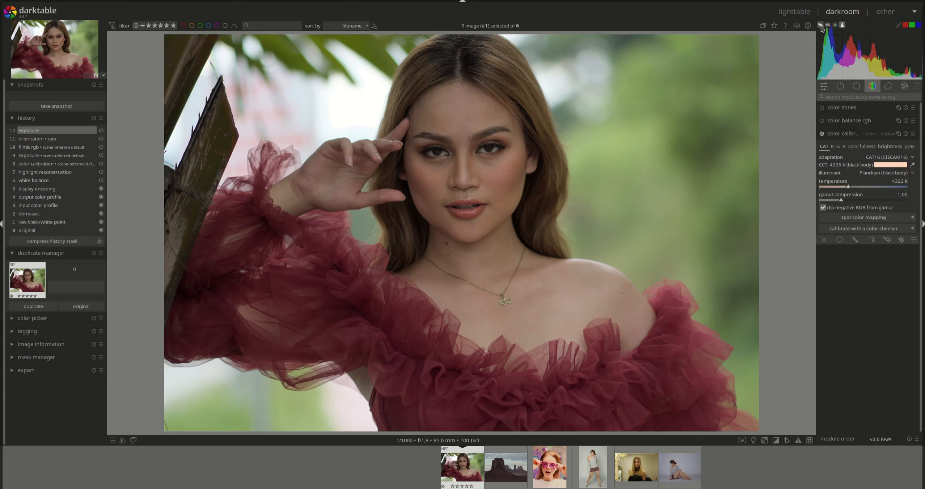
pyautogui.click(821, 25)
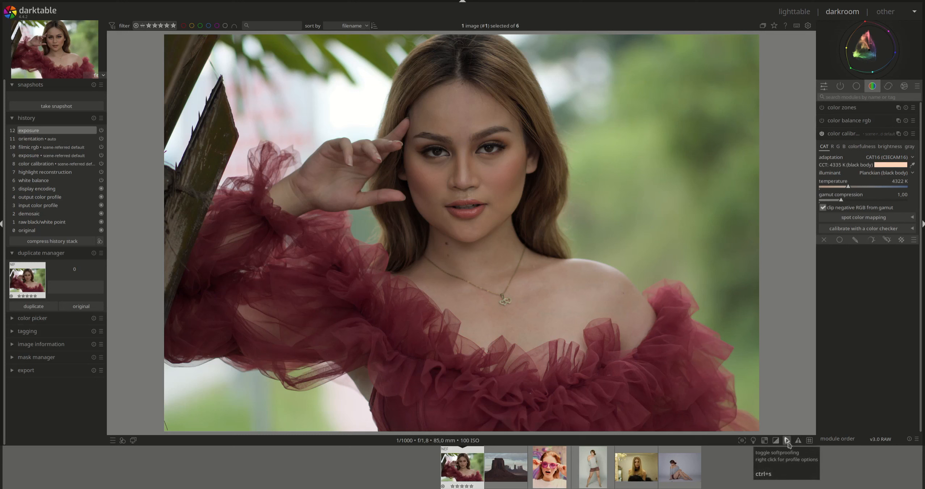
# Check the display, softproof and histogram profile options, and examine the color distribution in the vectorscope
pyautogui.rightClick(789, 444)
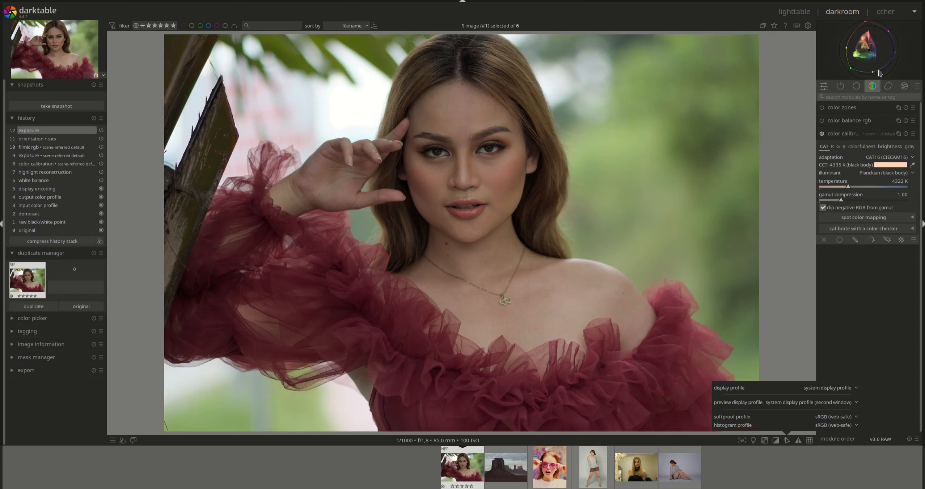
pyautogui.click(917, 49)
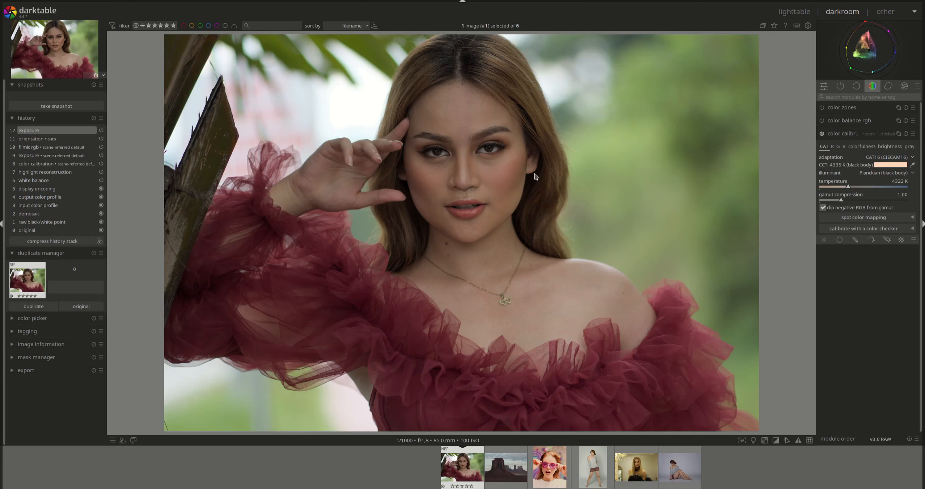
pyautogui.moveTo(869, 58)
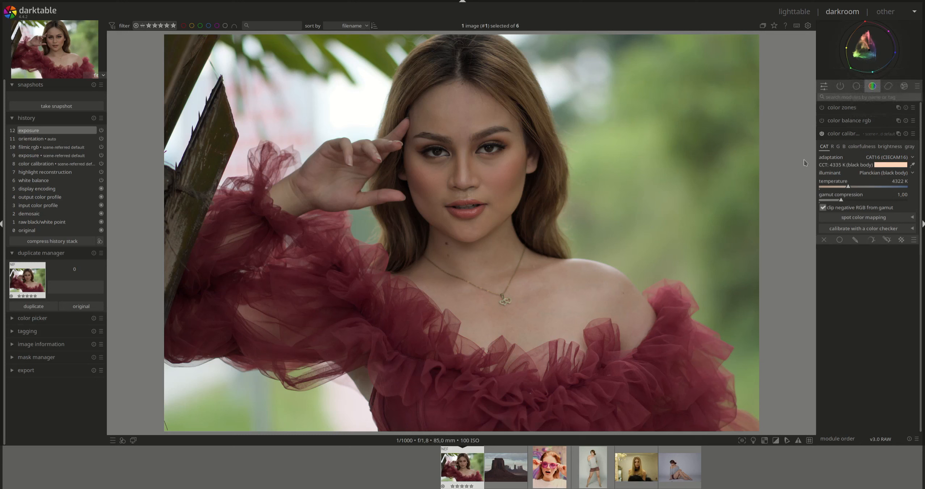
# Pick the white balance in color calibration from an area covering almost the whole image
pyautogui.click(913, 166)
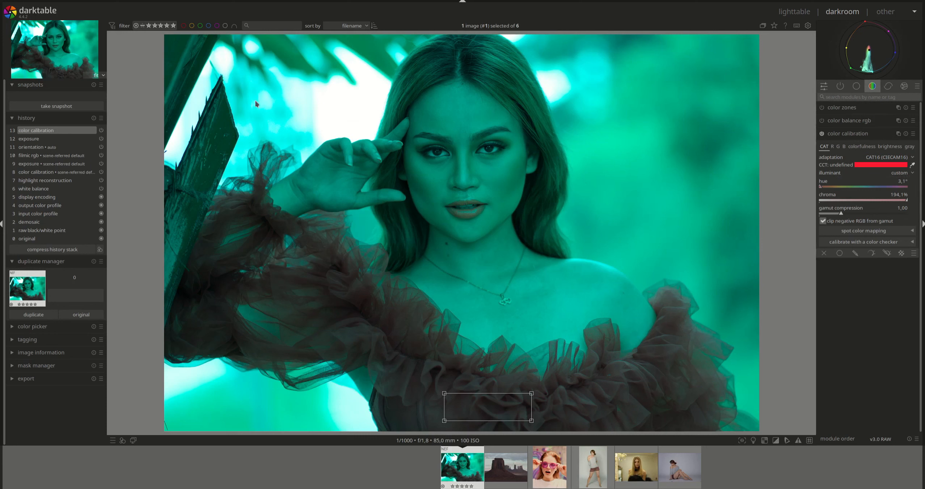
pyautogui.moveTo(176, 50); pyautogui.dragTo(749, 431)
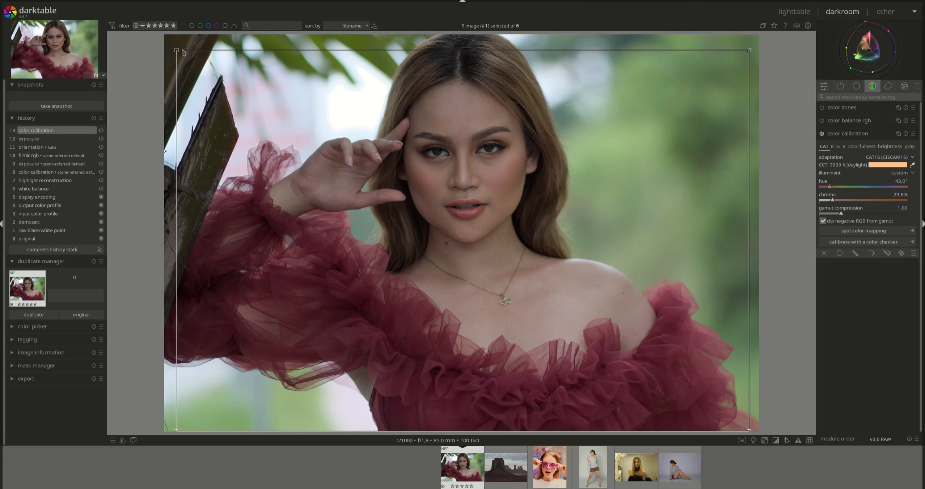
pyautogui.moveTo(177, 51); pyautogui.dragTo(166, 40)
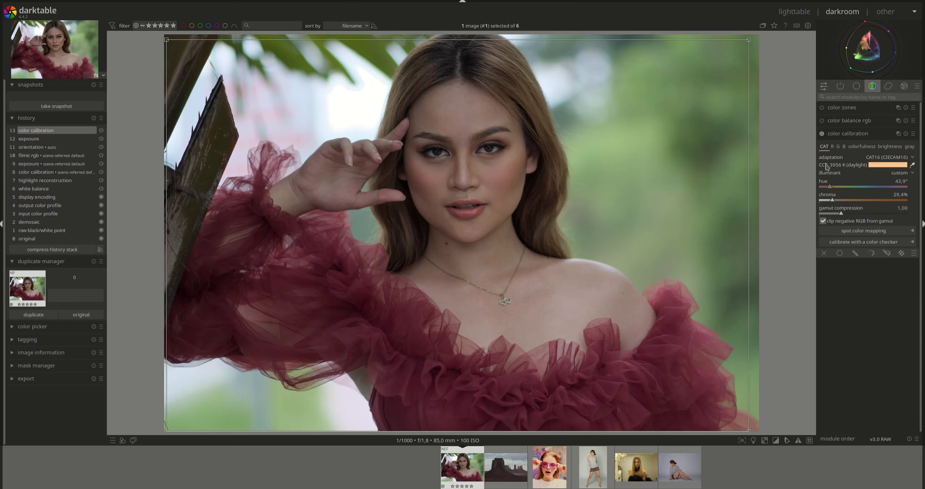
# Set the illuminant to D (daylight) through AI detection from the image, and adjust the temperature to about 4606 K
pyautogui.click(901, 173)
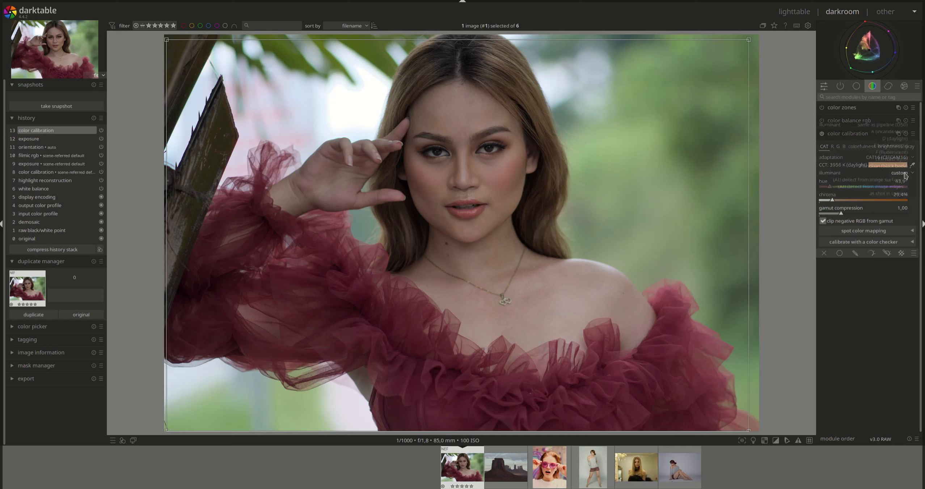
pyautogui.click(891, 187)
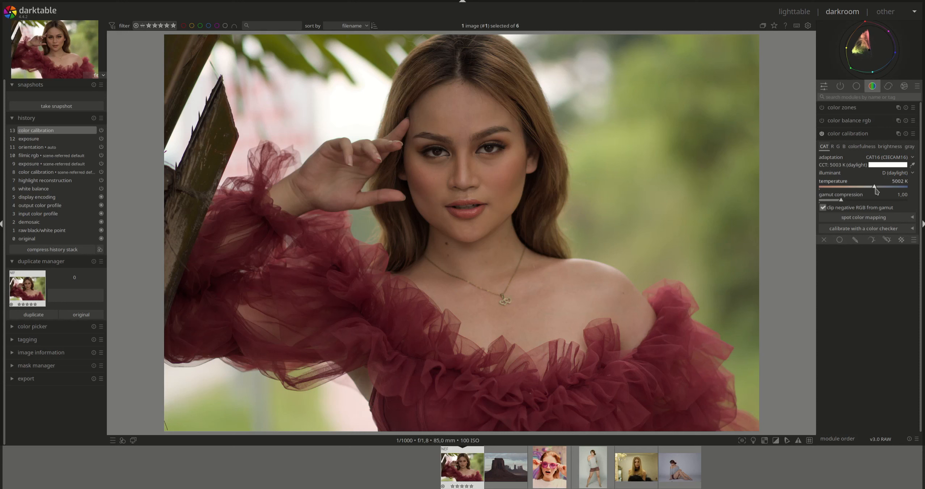
pyautogui.moveTo(876, 188); pyautogui.dragTo(867, 188)
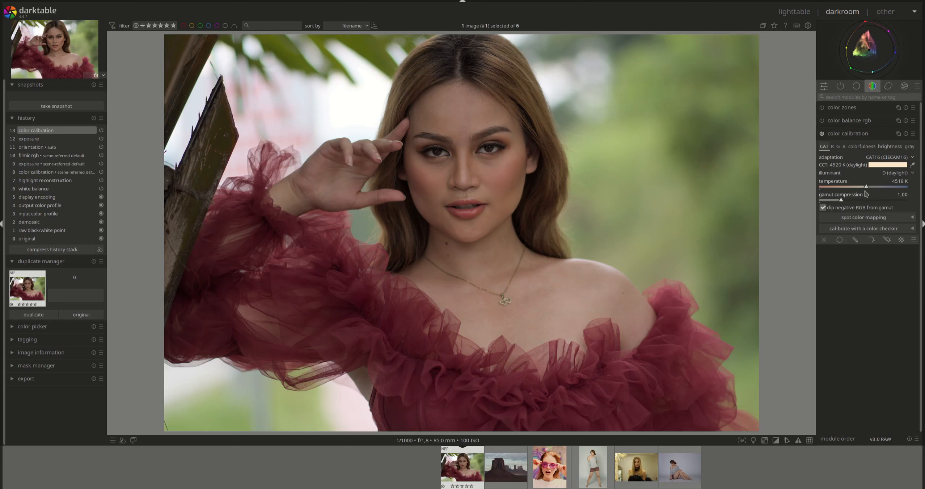
pyautogui.moveTo(868, 189); pyautogui.dragTo(868, 188)
# Compare the portrait in the red dress before and after color calibration using the edit history
pyautogui.click(48, 139)
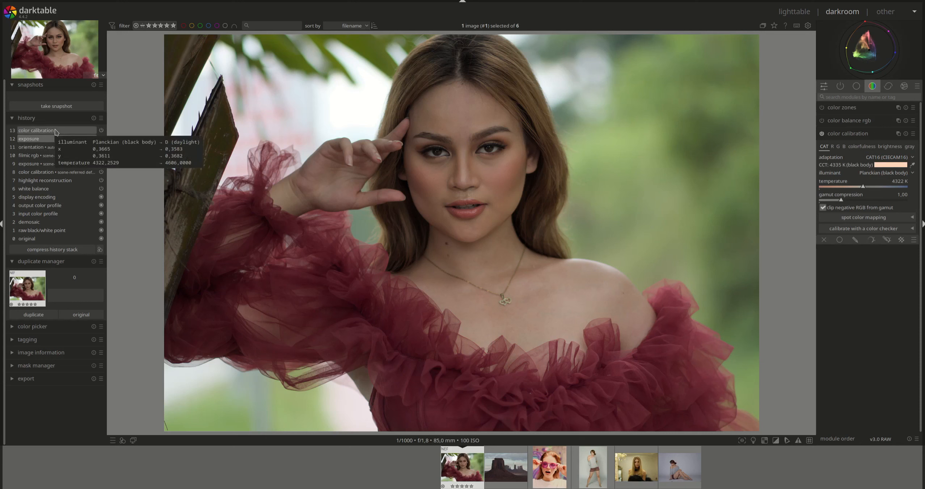
pyautogui.click(57, 131)
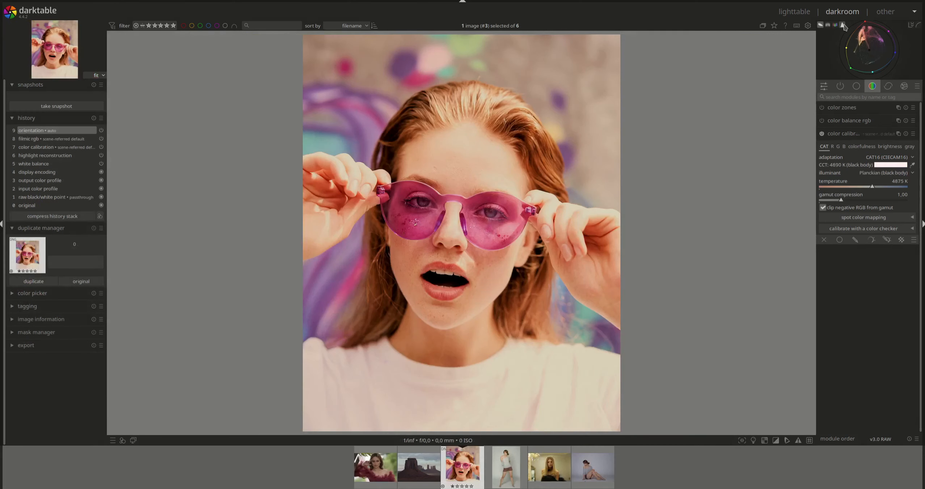
# Switch the scope to the histogram and set the exposure of the pink-glasses portrait to about +0.629 EV
pyautogui.click(844, 26)
pyautogui.click(856, 86)
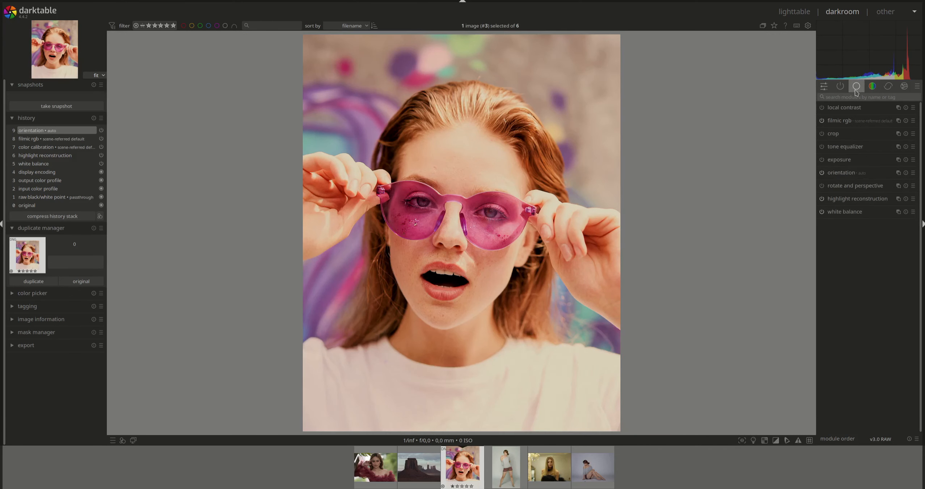
pyautogui.click(839, 160)
pyautogui.moveTo(870, 196); pyautogui.dragTo(865, 197)
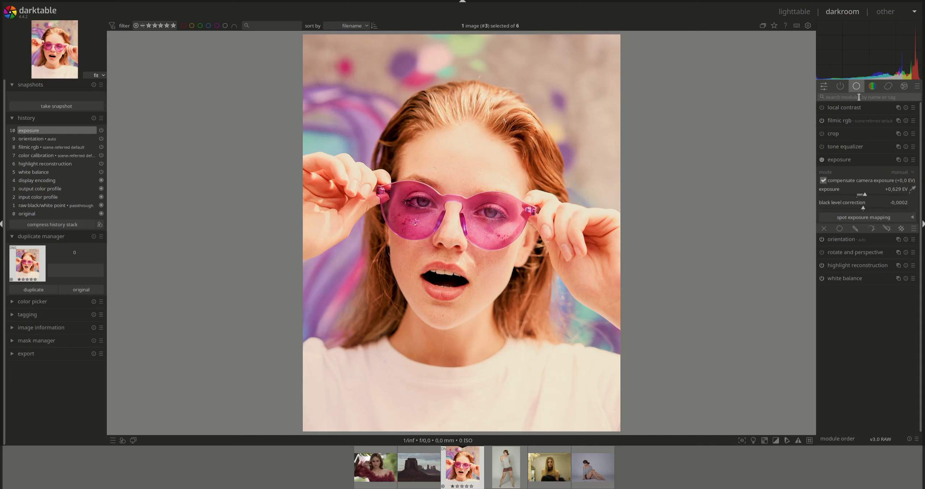
pyautogui.click(842, 160)
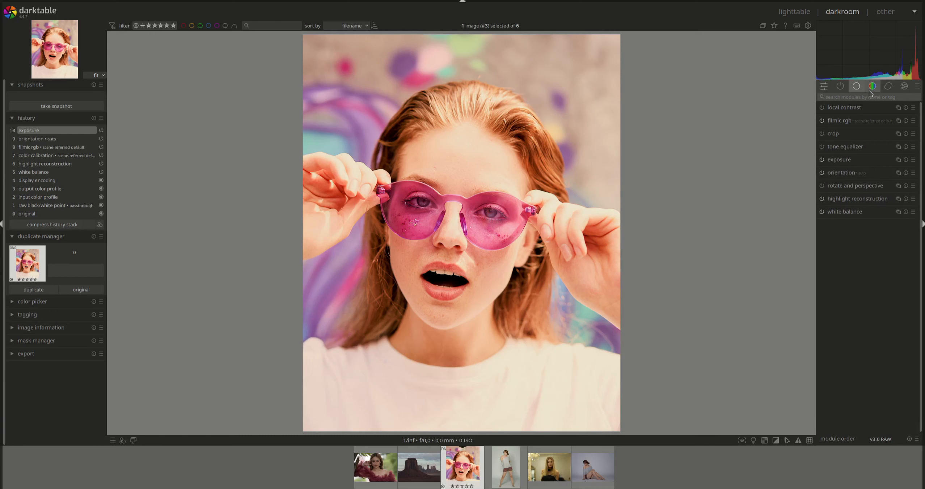
# Return to the color calibration module and show the vectorscope for the pink-glasses portrait
pyautogui.click(872, 88)
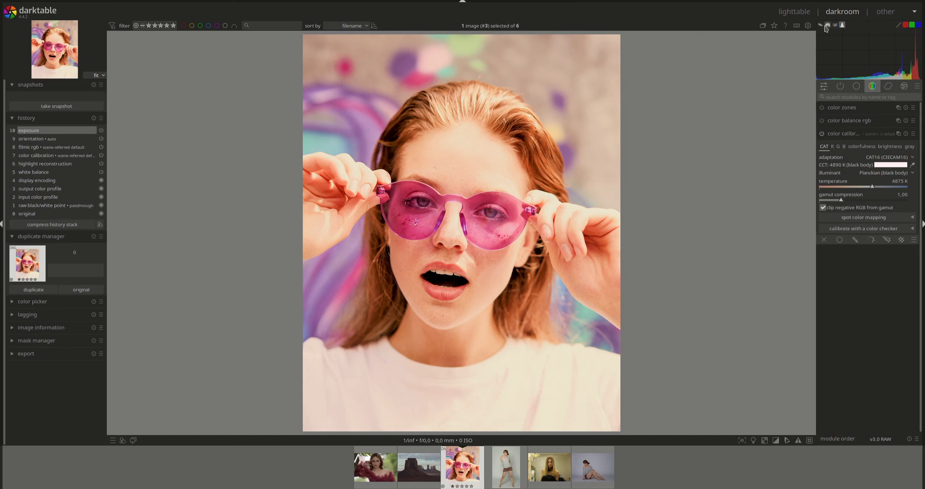
pyautogui.click(827, 26)
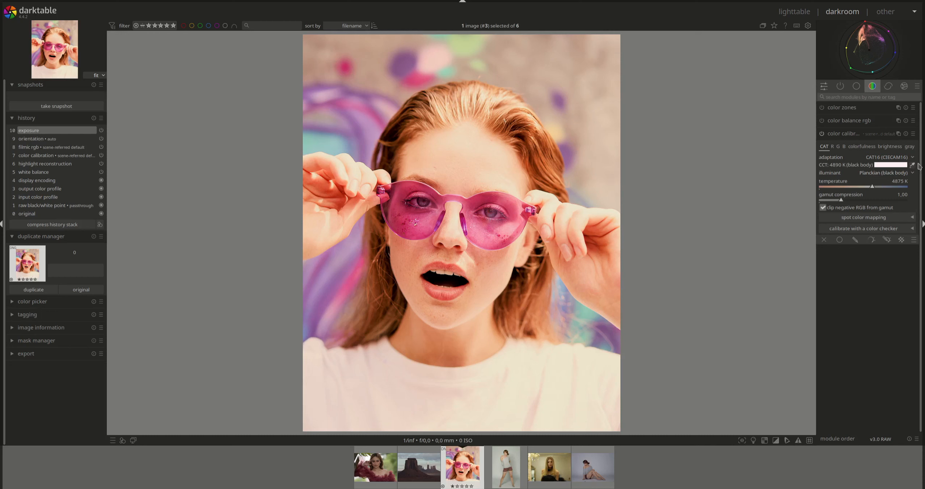
# Detect the illuminant with AI from image surfaces and set the temperature to about 3996 K
pyautogui.click(914, 175)
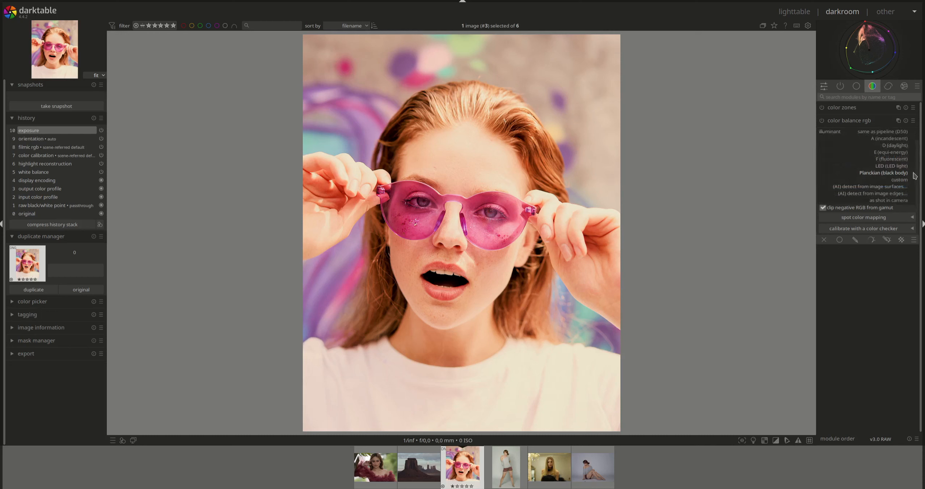
pyautogui.click(894, 186)
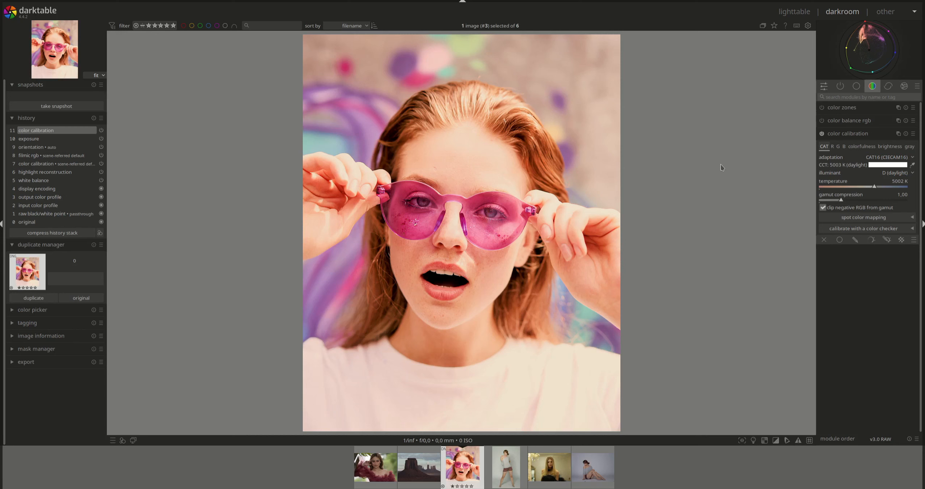
pyautogui.moveTo(875, 188); pyautogui.dragTo(859, 187)
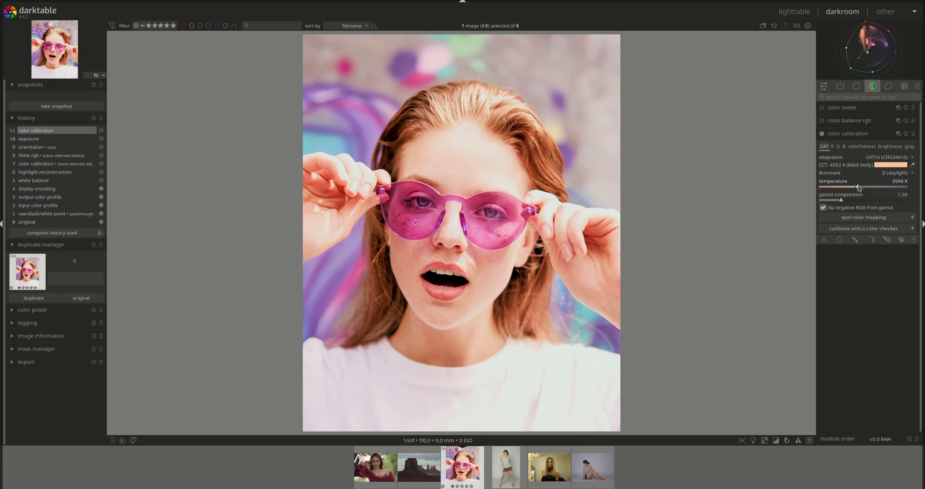
# Pick the white balance from the white T-shirt and raise the illuminant chroma to about 37.2%
pyautogui.click(912, 164)
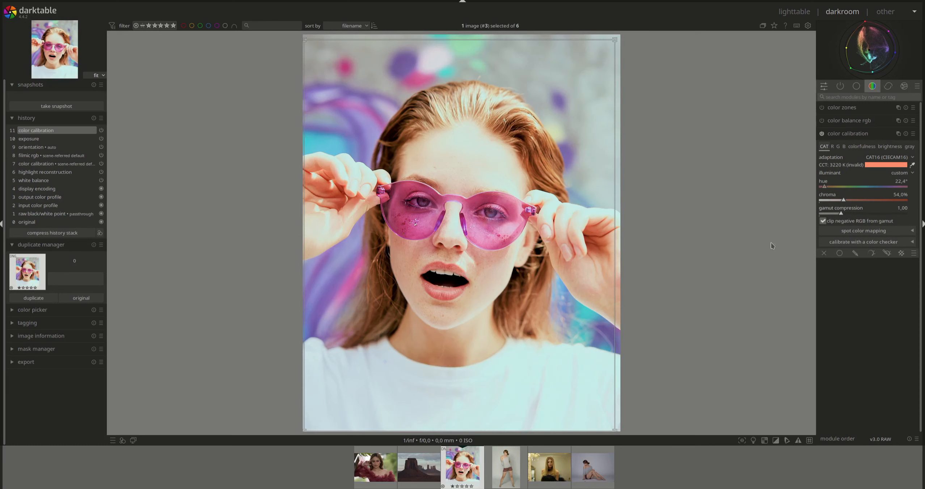
pyautogui.moveTo(394, 380); pyautogui.dragTo(536, 420)
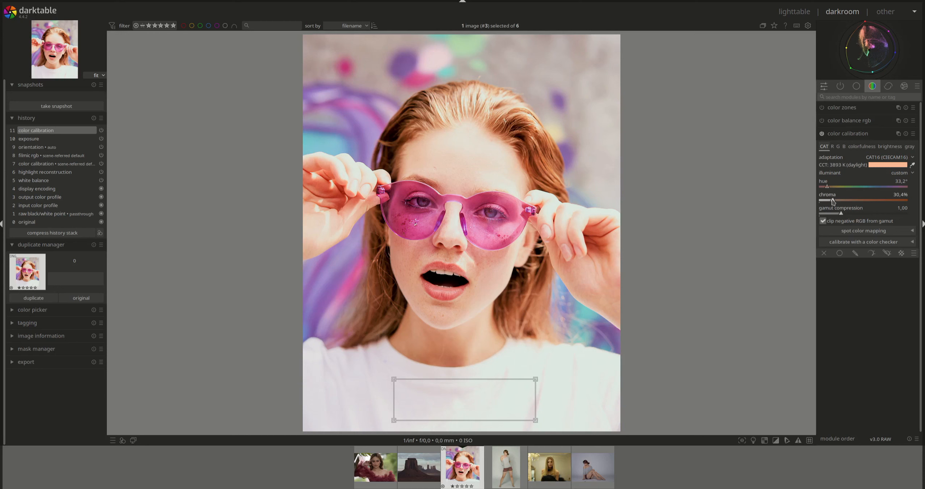
pyautogui.moveTo(834, 203); pyautogui.dragTo(836, 204)
pyautogui.click(913, 165)
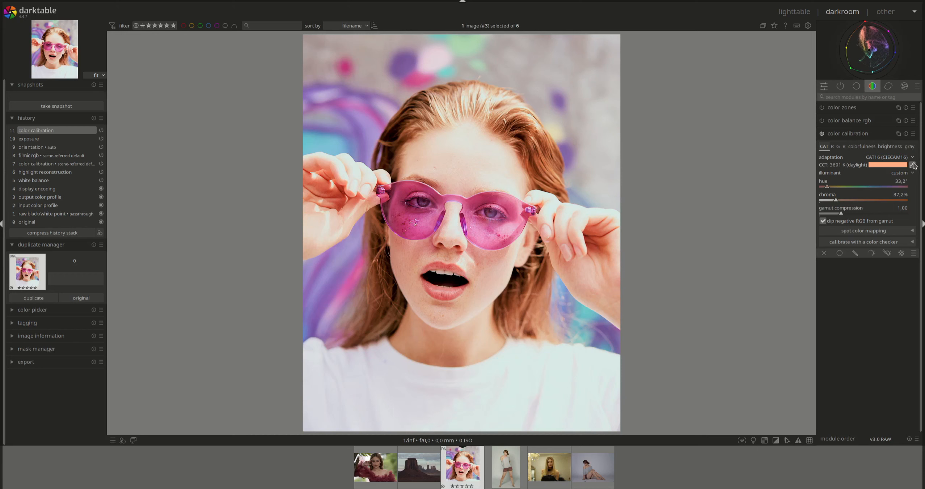
# Compare the pink-glasses portrait with and without color calibration by switching between the last two history states
pyautogui.click(41, 140)
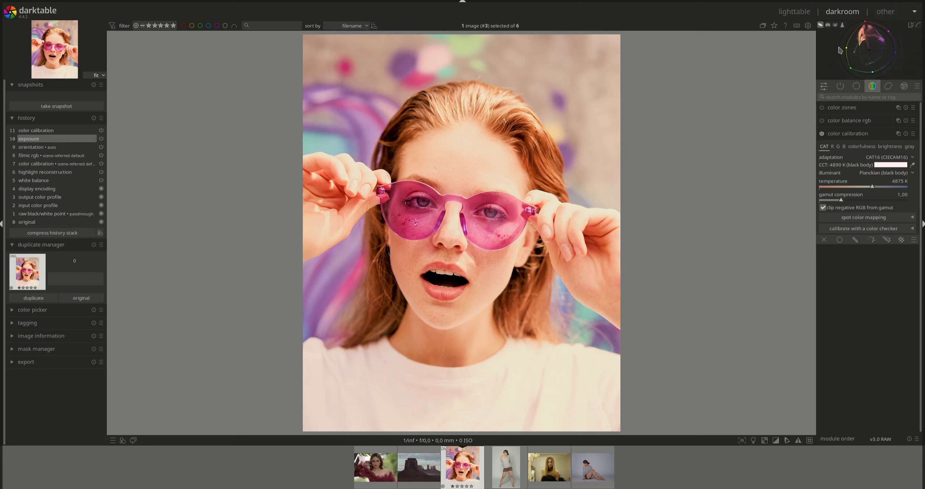
pyautogui.click(54, 131)
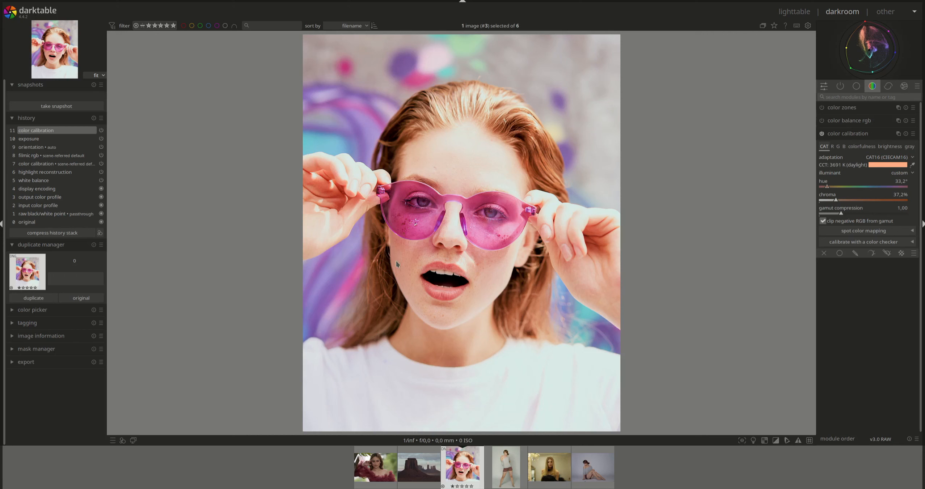
pyautogui.click(39, 139)
pyautogui.click(44, 131)
# Open the blonde portrait in the black dress, show the histogram and raise the exposure to about +2.057 EV
pyautogui.scroll(-2, 547, 476)
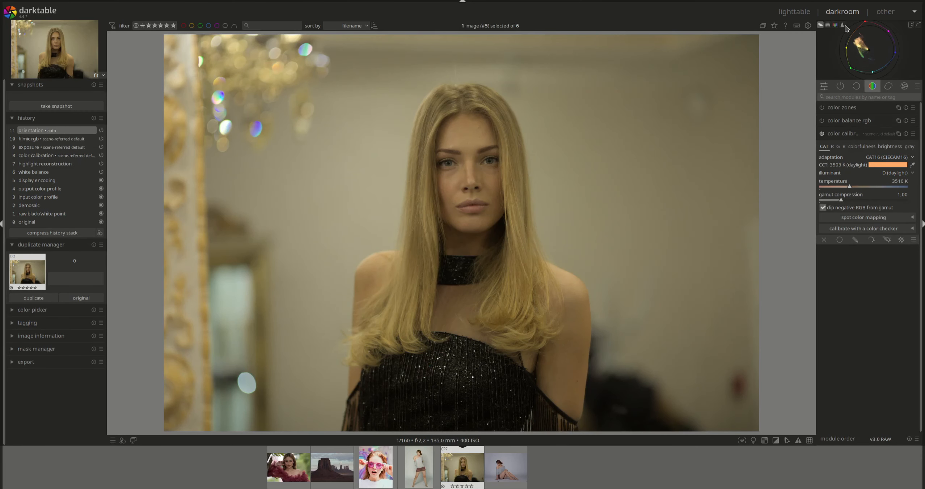
pyautogui.click(828, 25)
pyautogui.click(857, 86)
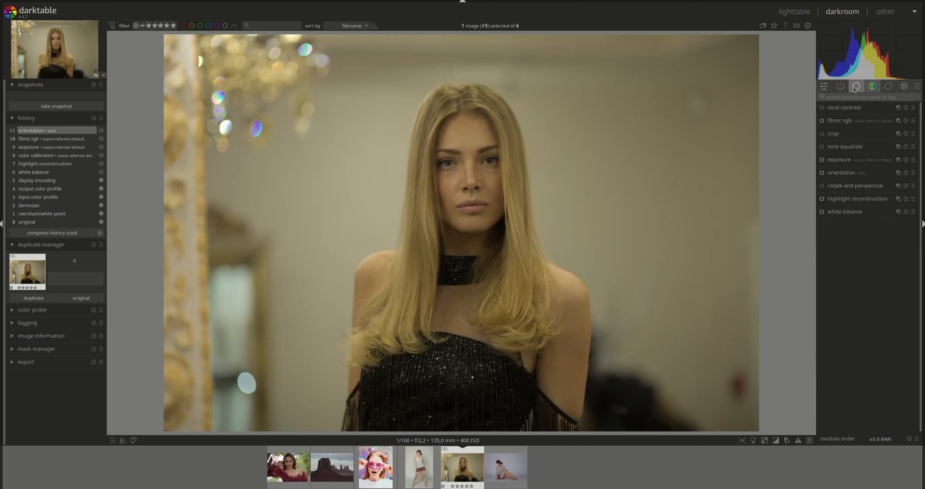
pyautogui.click(837, 159)
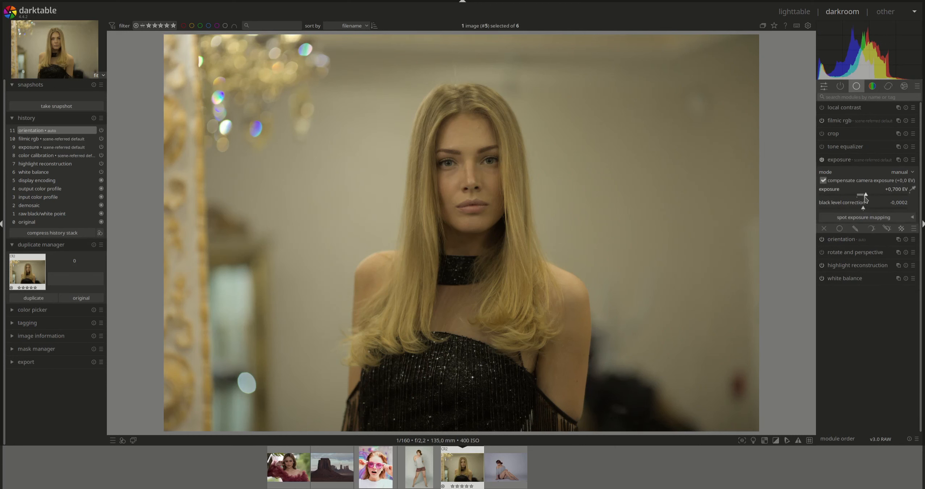
pyautogui.click(868, 196)
pyautogui.moveTo(868, 198); pyautogui.dragTo(884, 200)
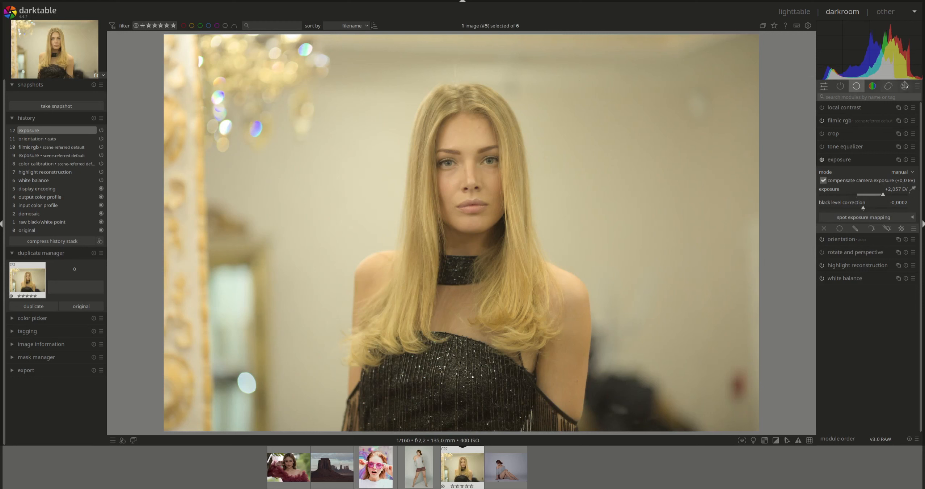
# Return to the color calibration module and show the vectorscope for the blonde portrait
pyautogui.click(871, 88)
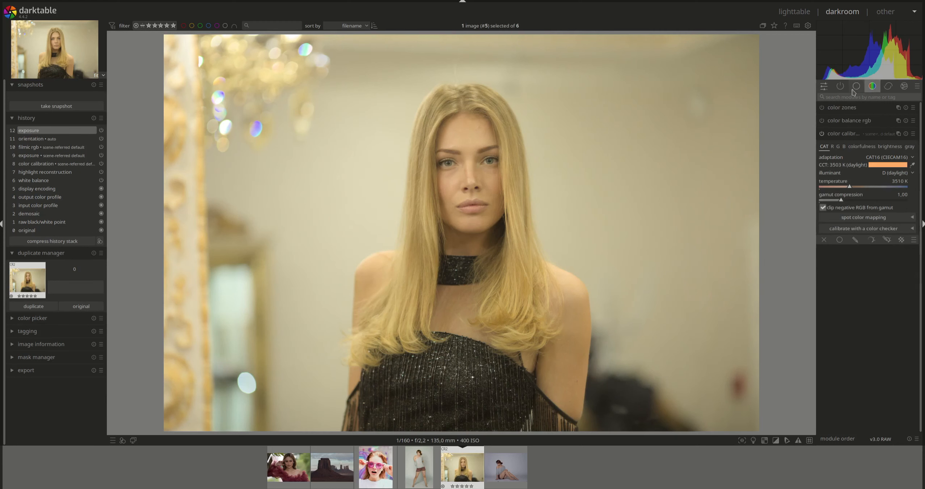
pyautogui.moveTo(821, 30)
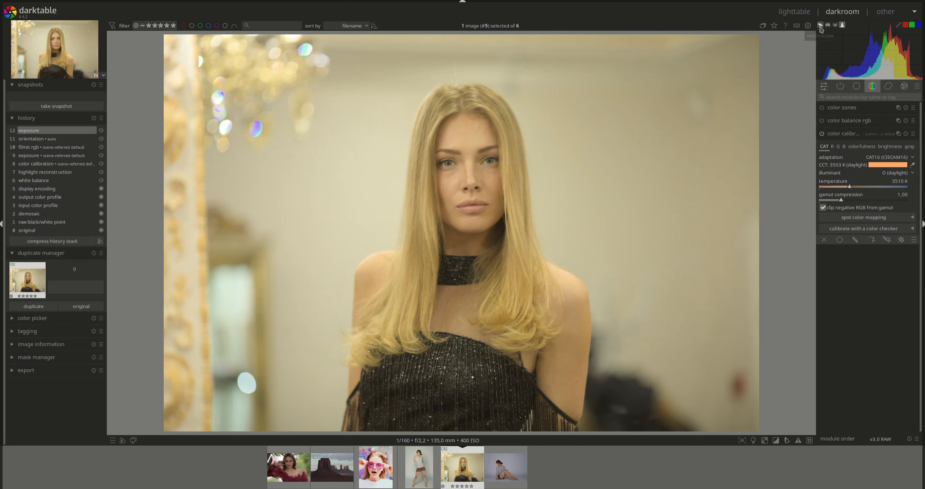
pyautogui.click(820, 27)
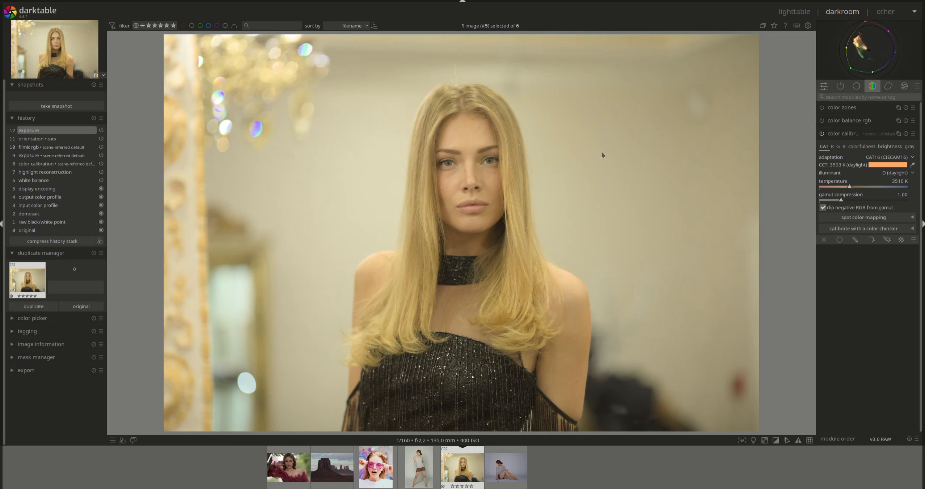
# Try automatic AI illuminant detection on the blonde portrait
pyautogui.moveTo(868, 57)
pyautogui.click(913, 176)
pyautogui.click(901, 224)
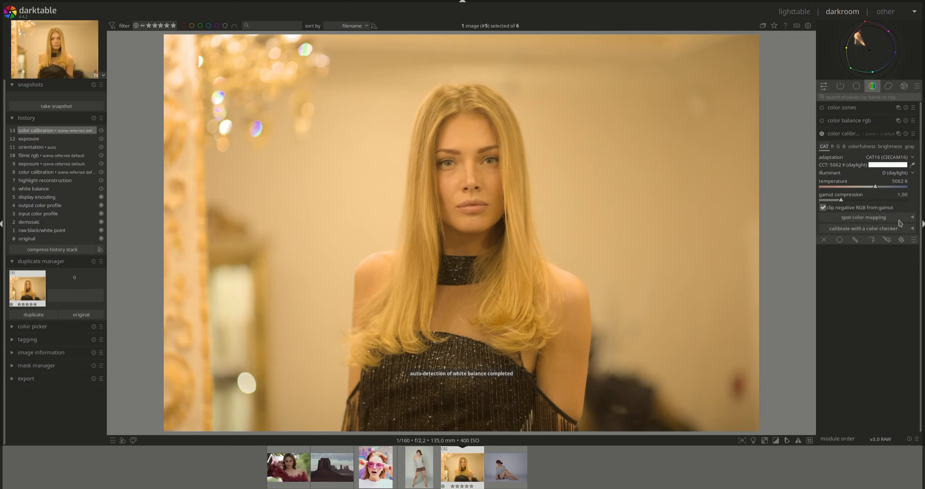
pyautogui.click(911, 176)
pyautogui.click(891, 225)
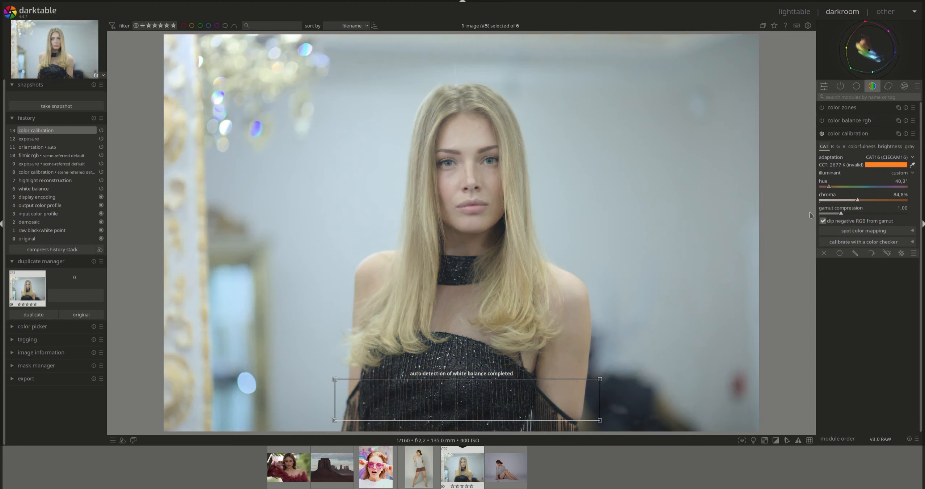
# Pick the blonde portrait's white balance from the wall beside the hair and from the entire image
pyautogui.moveTo(543, 167); pyautogui.dragTo(599, 242)
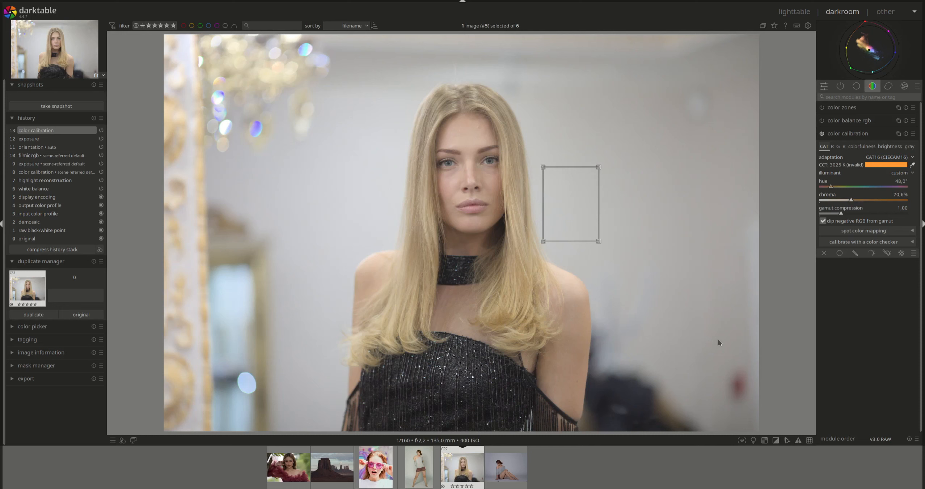
pyautogui.moveTo(169, 37); pyautogui.dragTo(754, 430)
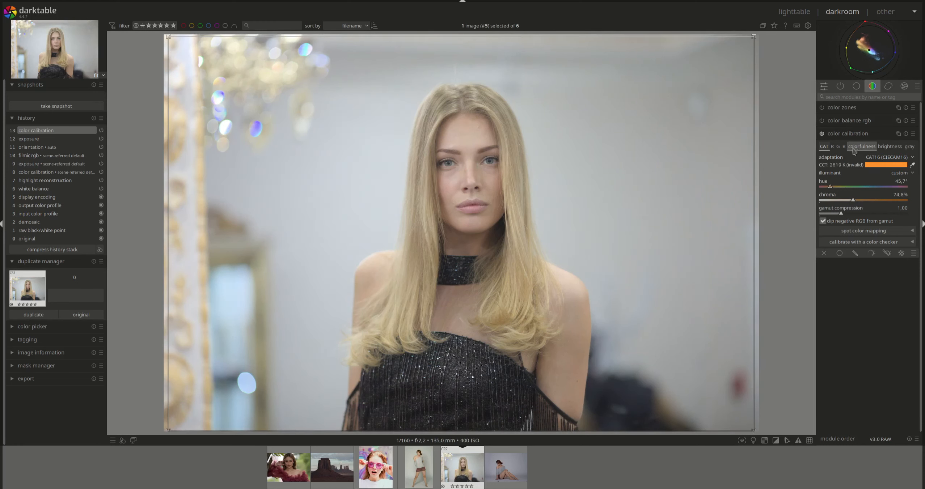
pyautogui.click(912, 166)
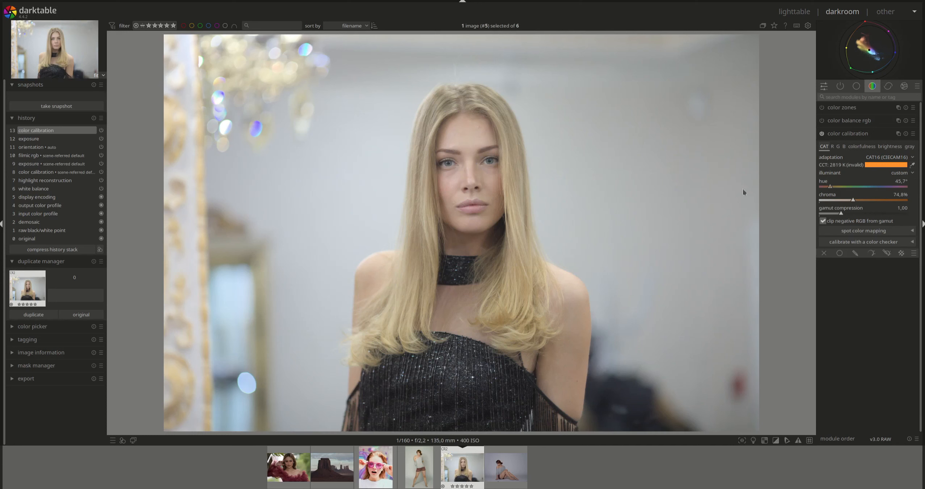
# Compare the blonde portrait with and without color calibration by switching between the last two history states
pyautogui.click(41, 139)
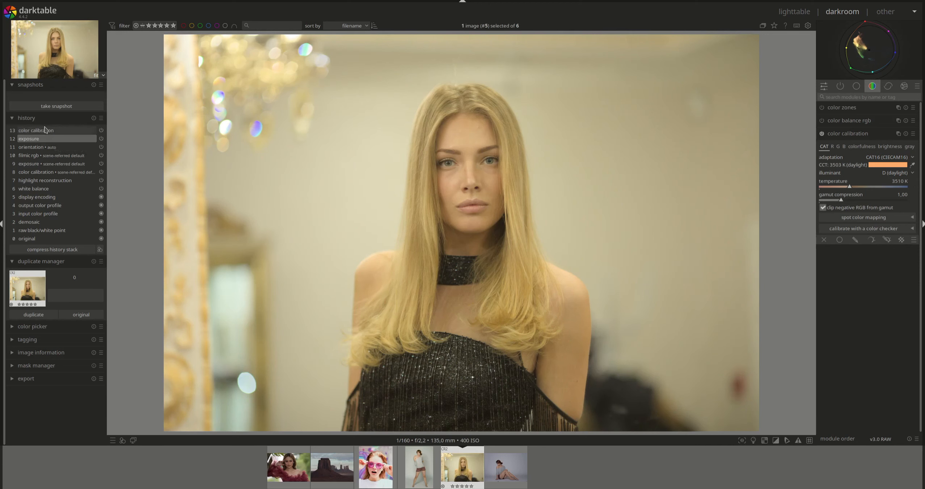
pyautogui.click(45, 131)
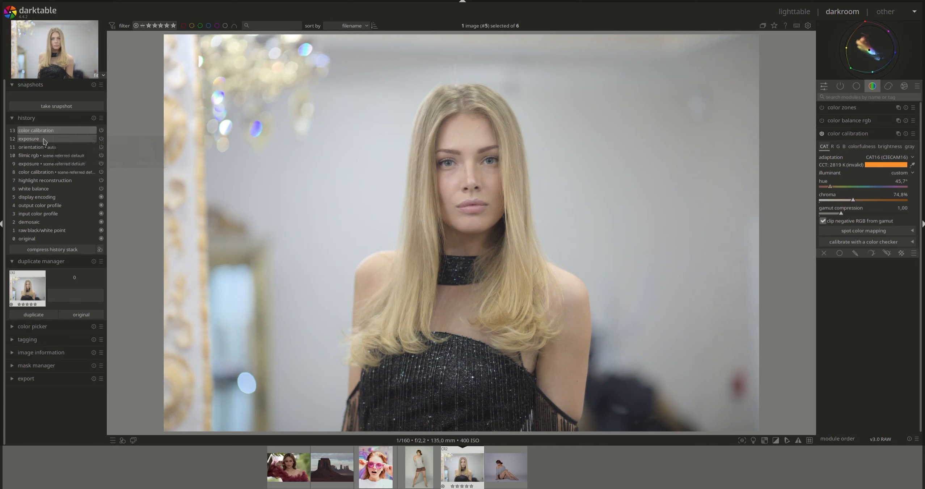
pyautogui.click(44, 140)
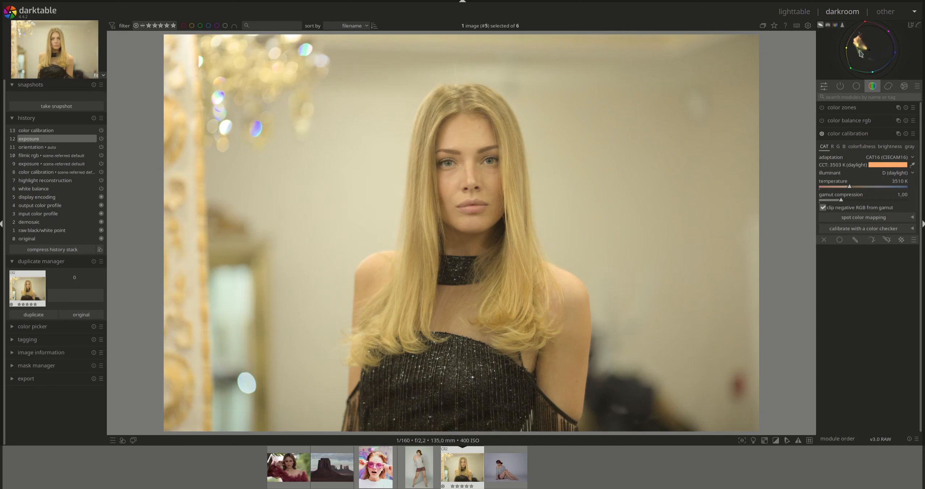
pyautogui.click(75, 132)
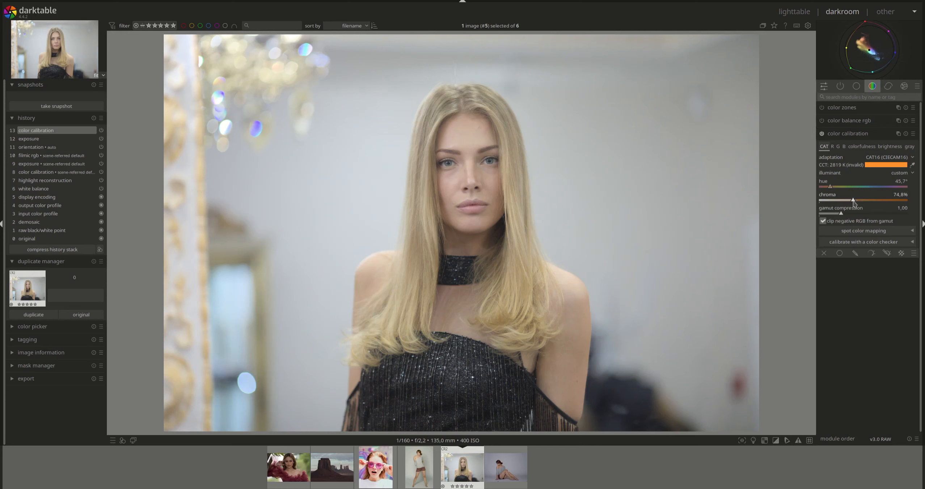
# Lower the illuminant chroma to about 64.9% and compare the blonde portrait with its exposure-only history state
pyautogui.moveTo(854, 204); pyautogui.dragTo(849, 204)
pyautogui.click(51, 141)
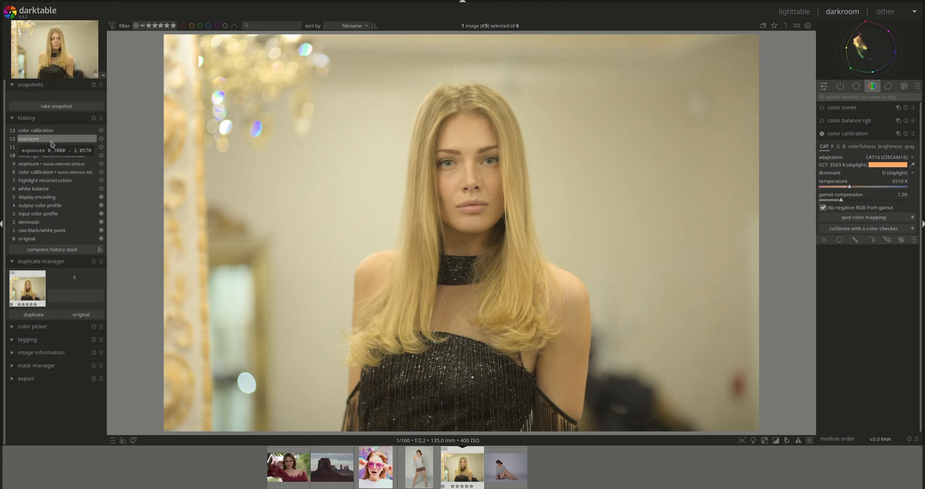
pyautogui.click(53, 131)
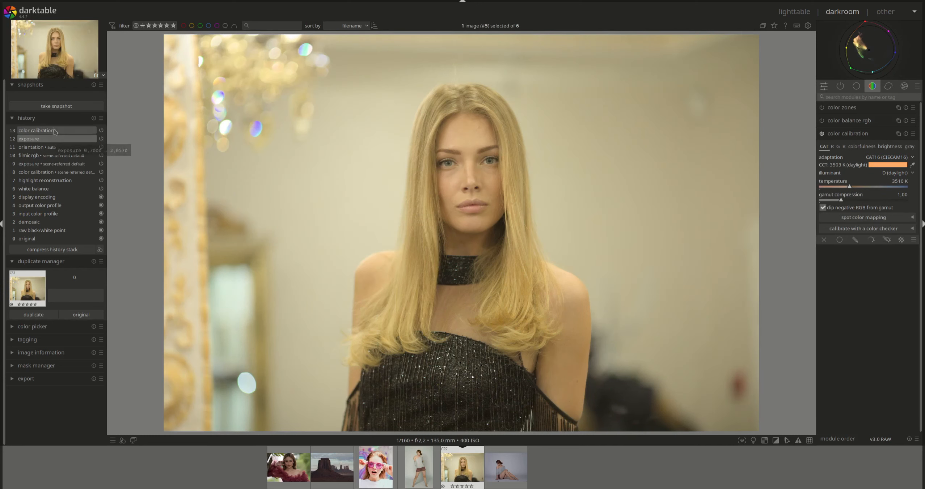
pyautogui.moveTo(55, 131)
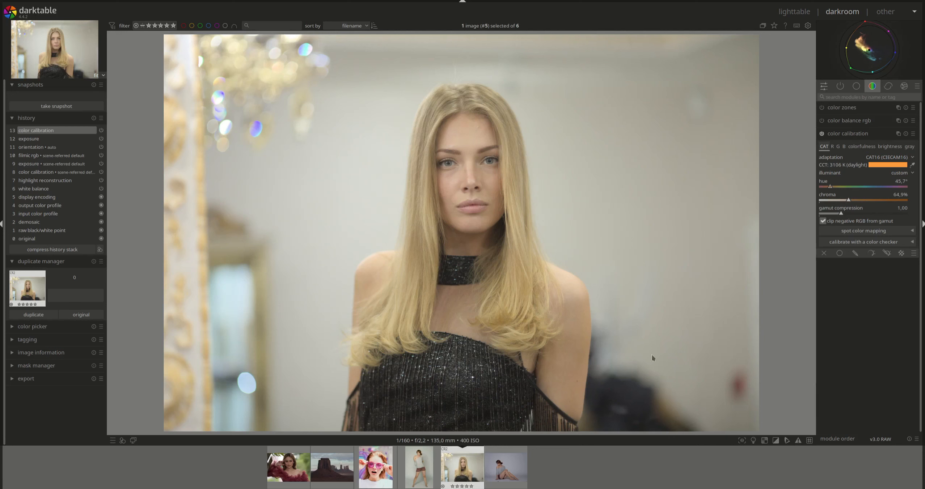
# Open the desert butte landscape, show the histogram and raise the exposure to about +1.571 EV
pyautogui.click(349, 468)
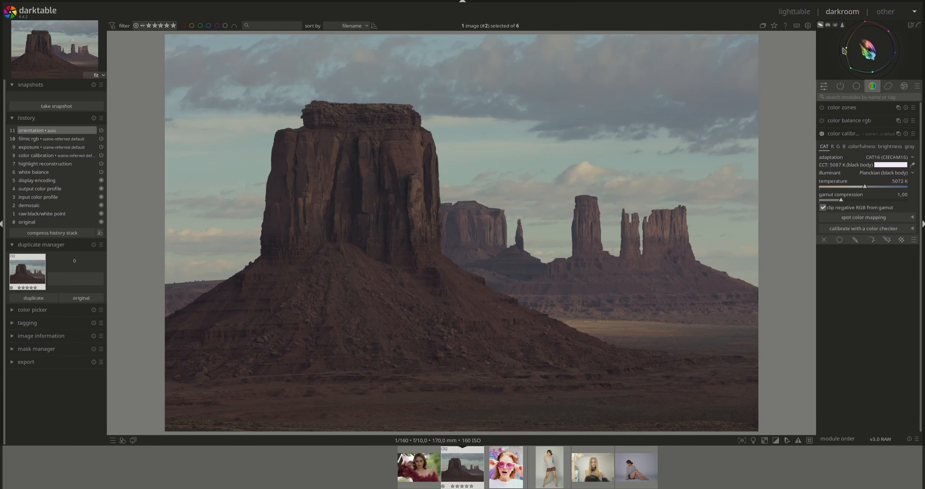
pyautogui.click(843, 25)
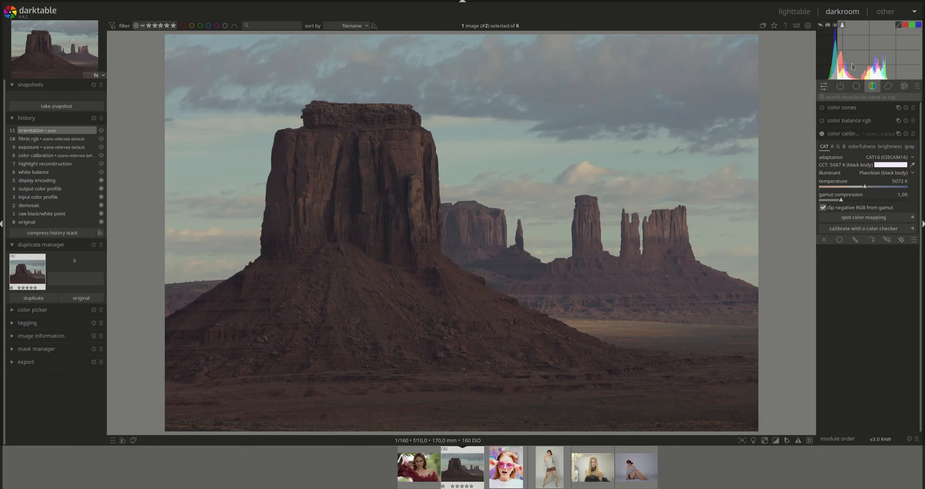
pyautogui.click(841, 134)
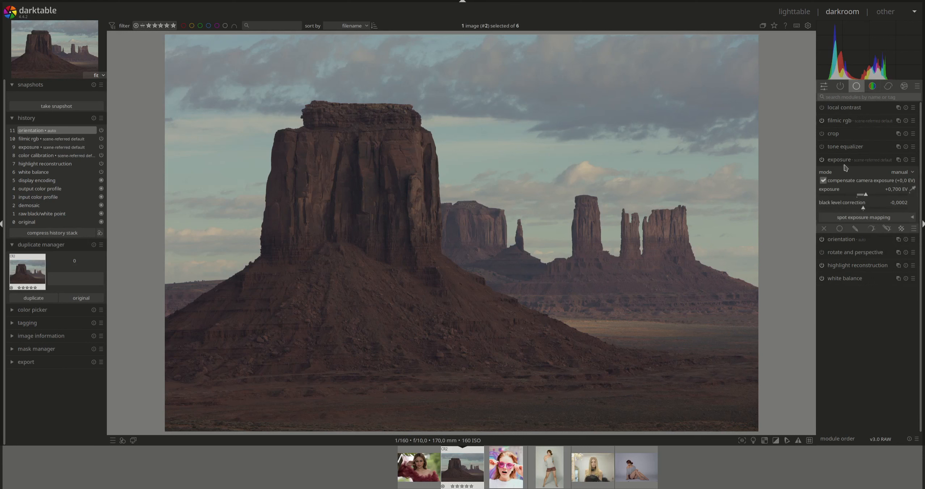
pyautogui.click(843, 160)
pyautogui.click(845, 162)
pyautogui.moveTo(866, 197); pyautogui.dragTo(877, 197)
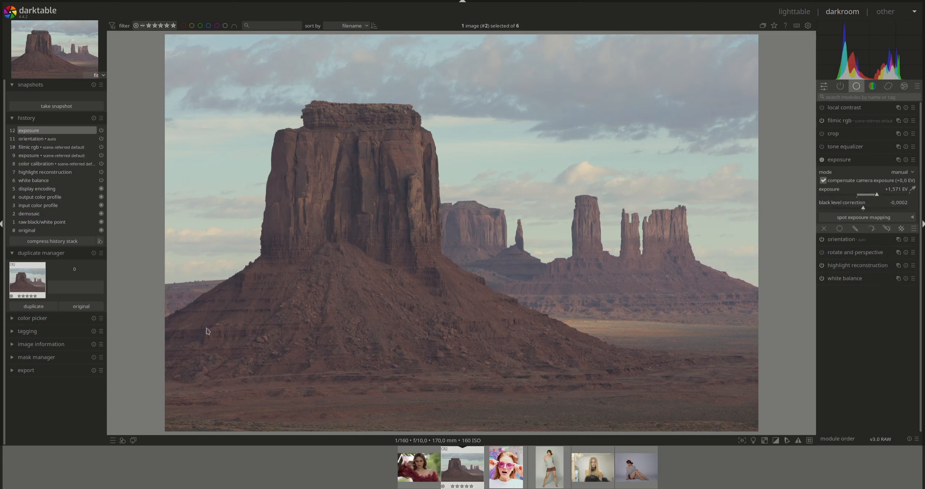
# Enable local contrast on the butte landscape and bring up color calibration with the vectorscope
pyautogui.click(823, 108)
pyautogui.click(845, 161)
pyautogui.click(872, 87)
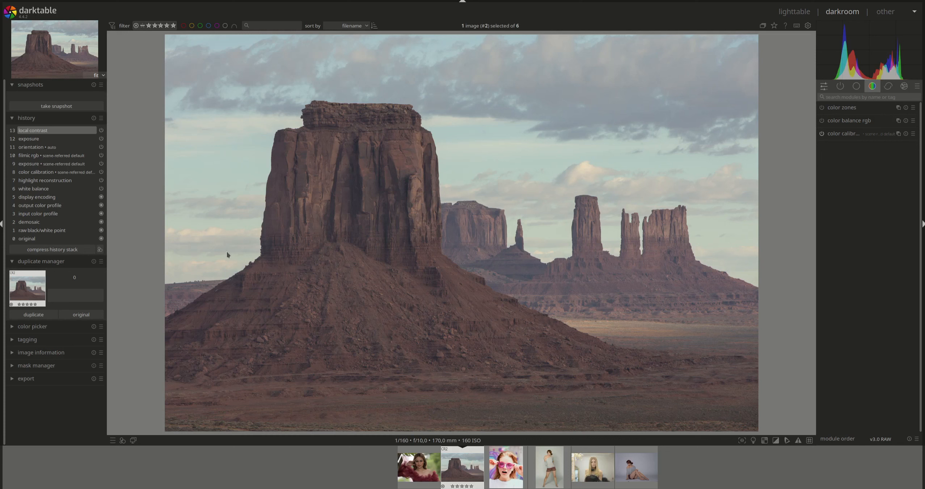
pyautogui.click(843, 134)
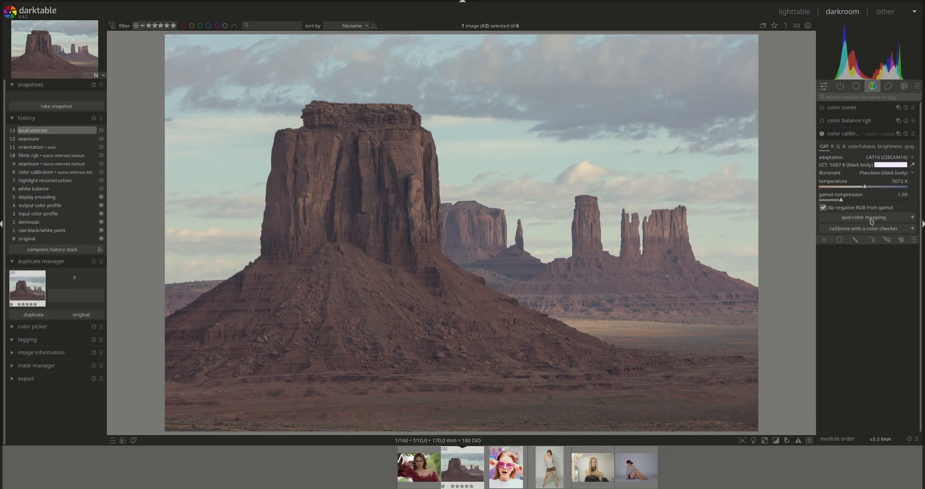
pyautogui.click(821, 25)
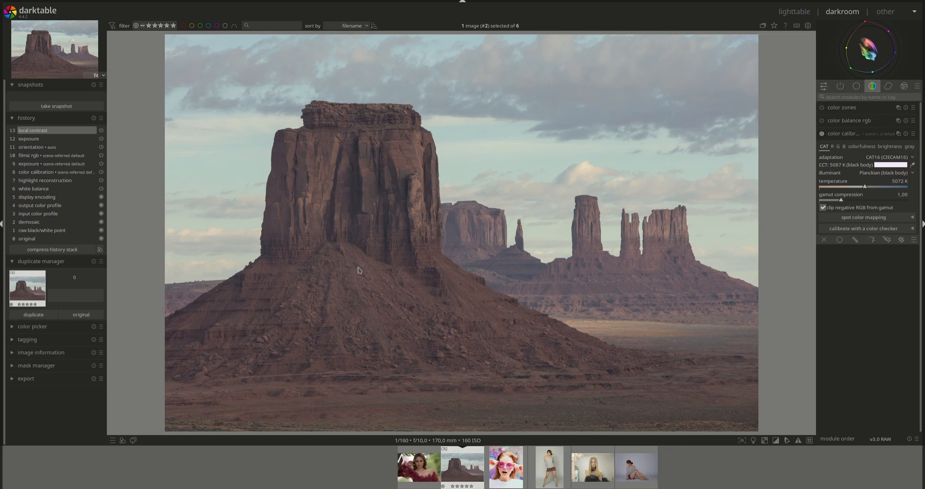
# Pick the white balance from the entire butte landscape and lower the illuminant chroma to about 4.1%
pyautogui.moveTo(882, 54)
pyautogui.click(913, 165)
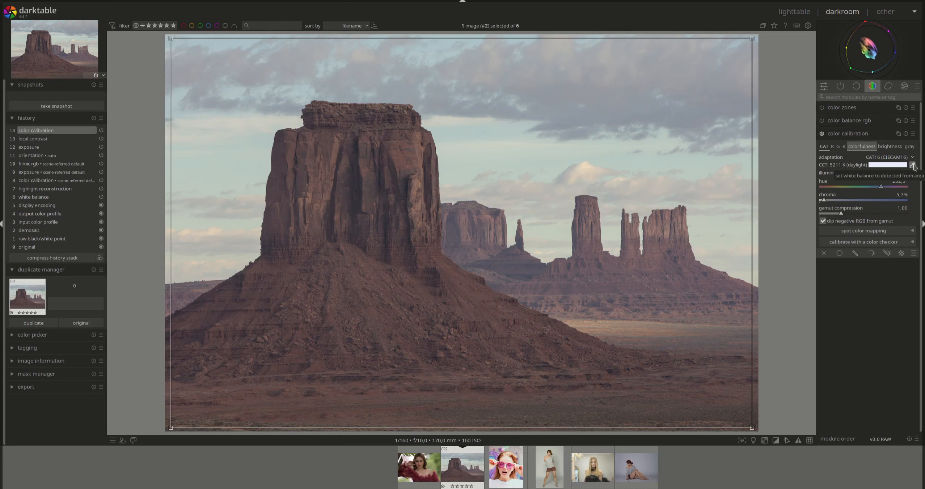
pyautogui.click(913, 165)
pyautogui.moveTo(825, 202)
pyautogui.mouseDown()
pyautogui.moveTo(837, 203)
pyautogui.moveTo(823, 202)
pyautogui.mouseUp()
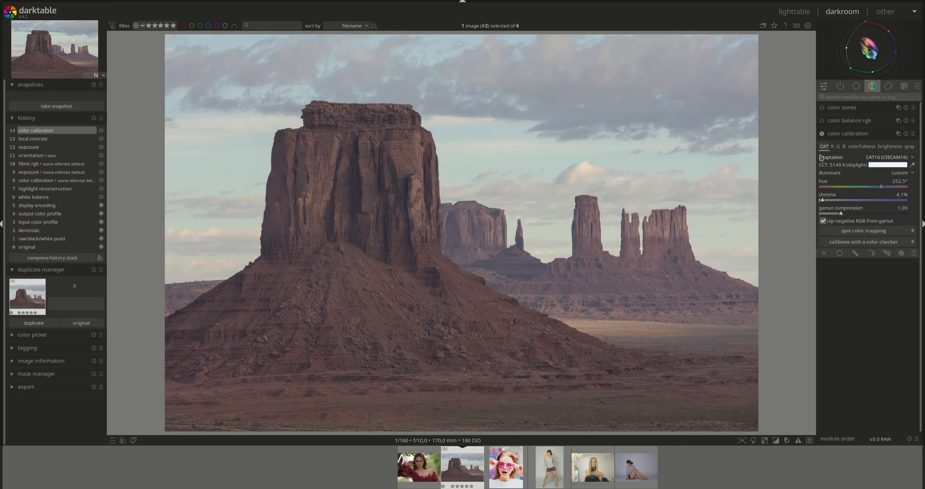
# Open the mask settings of color balance rgb and set the white fulcrum automatically from the image
pyautogui.moveTo(877, 57)
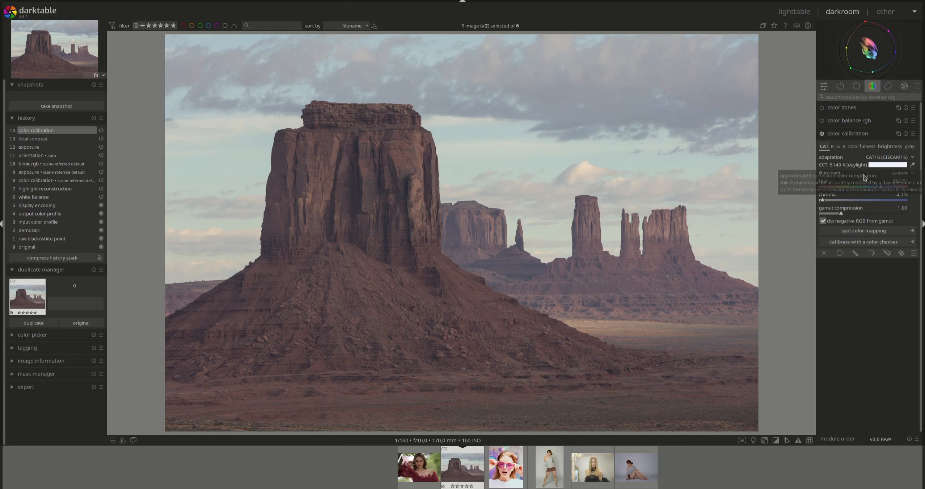
pyautogui.click(857, 134)
pyautogui.click(848, 120)
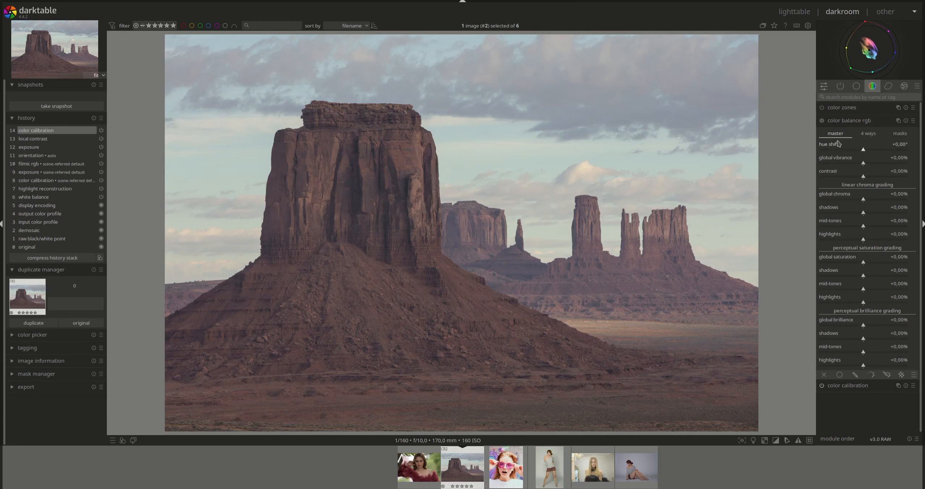
pyautogui.click(900, 133)
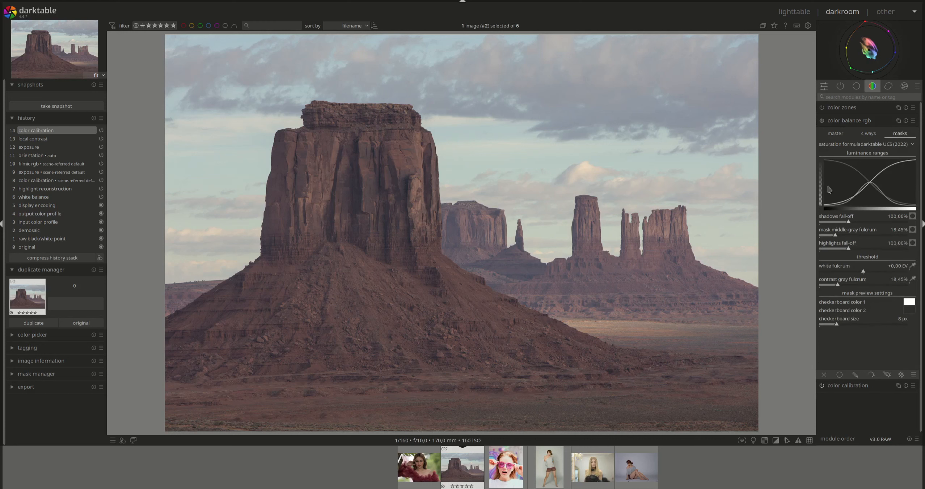
pyautogui.click(913, 269)
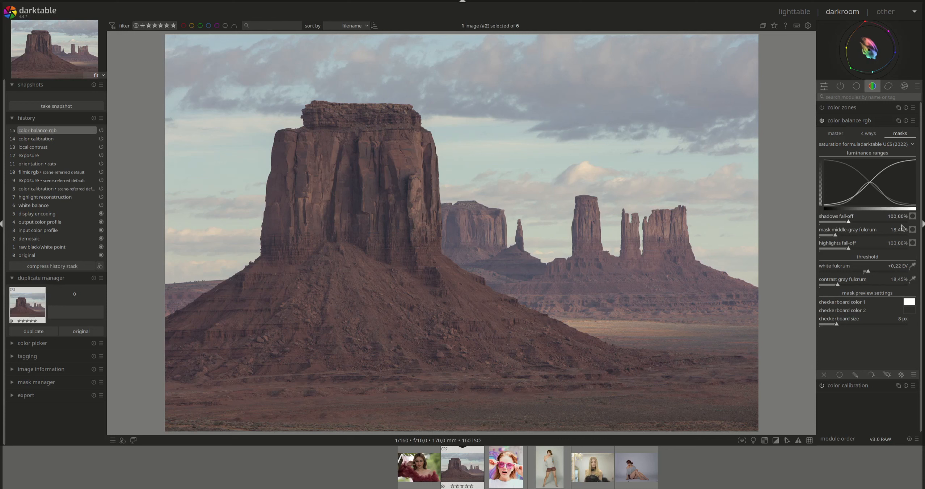
# Preview the highlights mask and the shadows mask of color balance rgb on the butte landscape
pyautogui.click(913, 244)
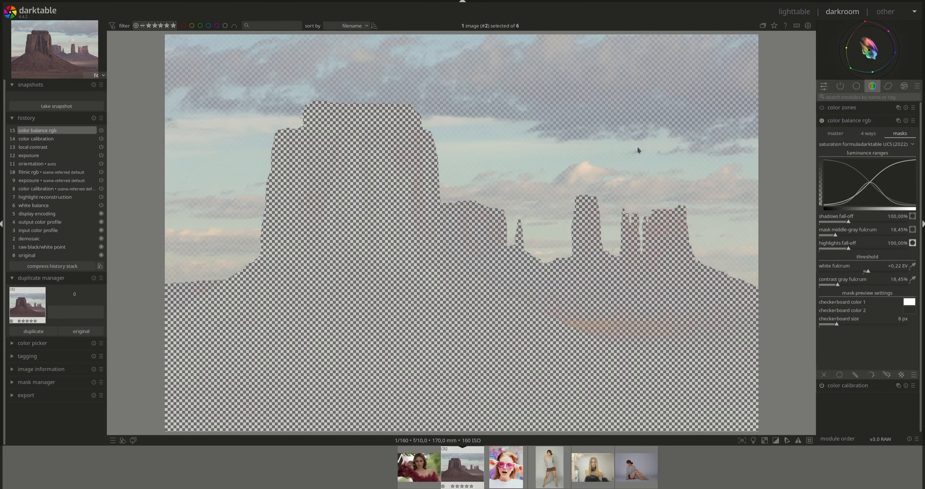
pyautogui.click(913, 244)
pyautogui.click(913, 216)
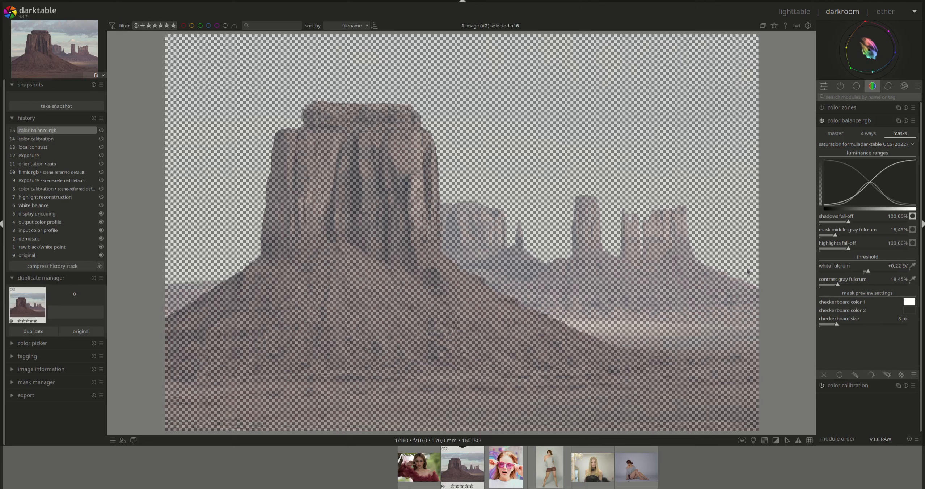
pyautogui.click(913, 216)
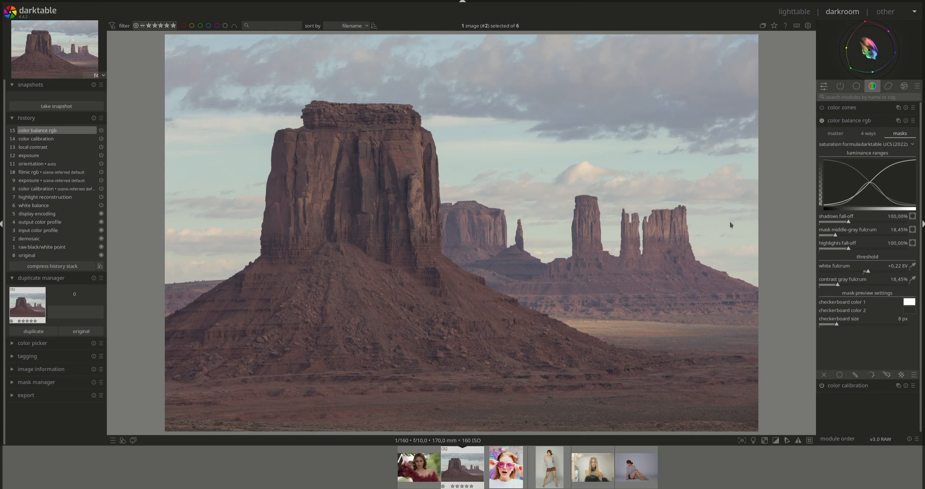
# Tint the shadows orange in color balance rgb with a shadows lift hue of about 38.20° and chroma of about 9.18%
pyautogui.click(866, 135)
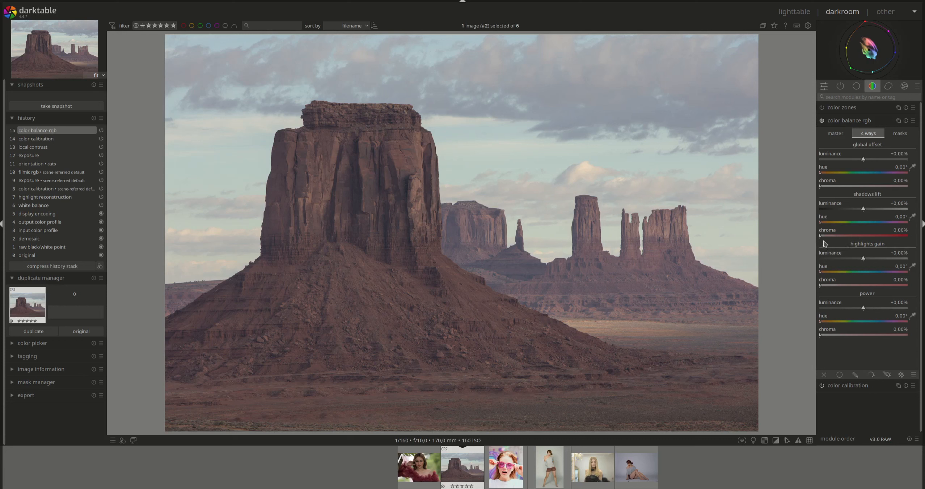
pyautogui.moveTo(821, 236); pyautogui.dragTo(851, 237)
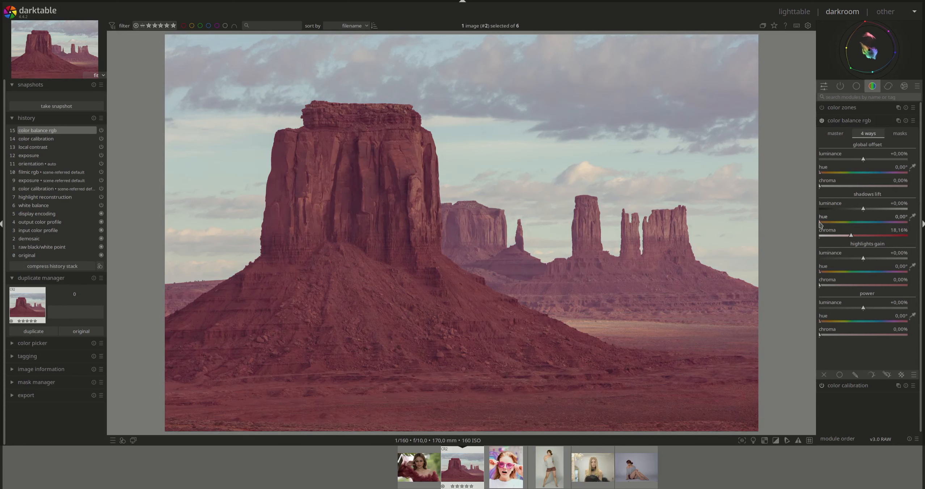
pyautogui.moveTo(820, 224); pyautogui.dragTo(828, 225)
pyautogui.moveTo(851, 235)
pyautogui.mouseDown()
pyautogui.moveTo(826, 236)
pyautogui.moveTo(836, 236)
pyautogui.mouseUp()
# Tint the highlights blue with a highlights gain hue of about 255.67° and chroma of about 4.98%
pyautogui.click(862, 272)
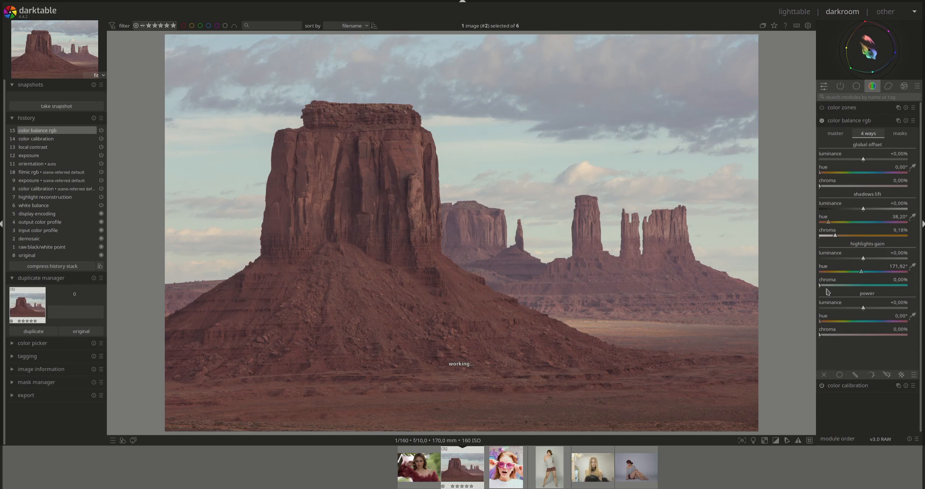
pyautogui.moveTo(822, 286)
pyautogui.mouseDown()
pyautogui.moveTo(853, 288)
pyautogui.moveTo(862, 270)
pyautogui.moveTo(885, 276)
pyautogui.moveTo(876, 275)
pyautogui.mouseUp()
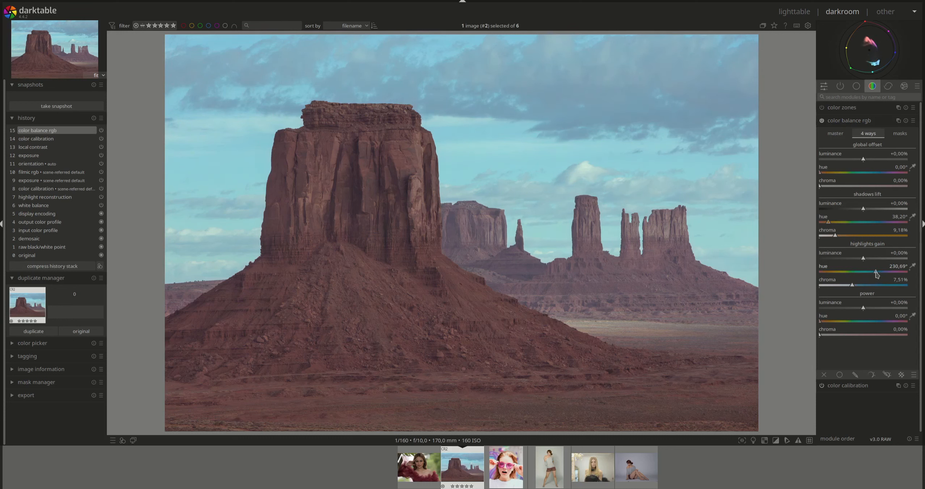
pyautogui.moveTo(850, 267); pyautogui.dragTo(884, 276)
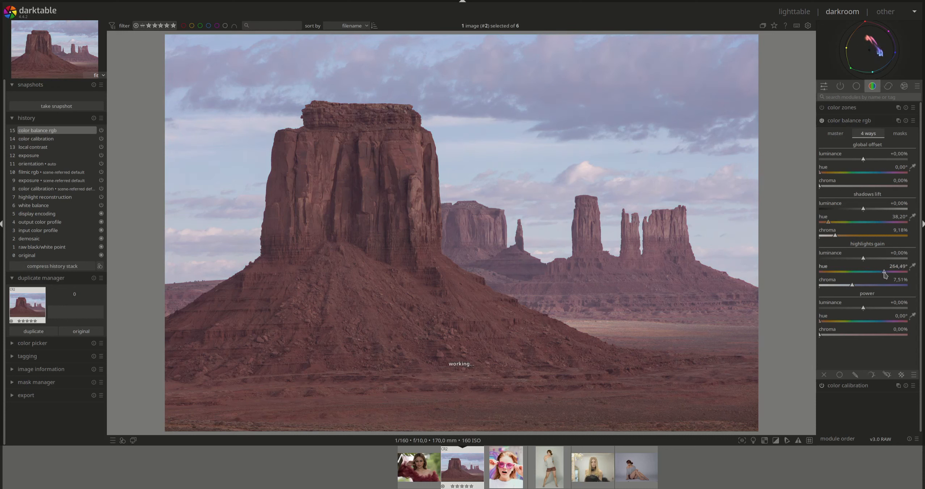
pyautogui.moveTo(884, 274); pyautogui.dragTo(884, 274)
pyautogui.moveTo(854, 288); pyautogui.dragTo(834, 286)
pyautogui.moveTo(842, 34)
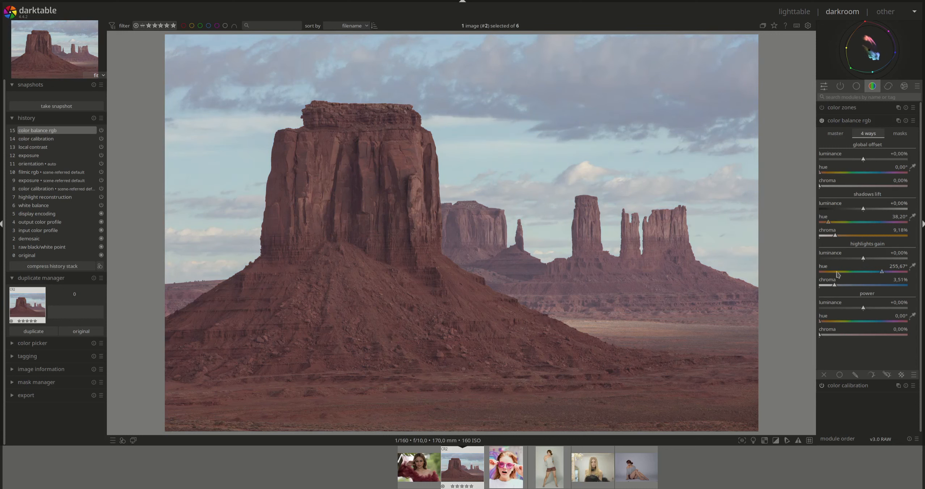
pyautogui.moveTo(835, 286); pyautogui.dragTo(849, 287)
pyautogui.moveTo(874, 60)
pyautogui.moveTo(849, 287); pyautogui.dragTo(842, 288)
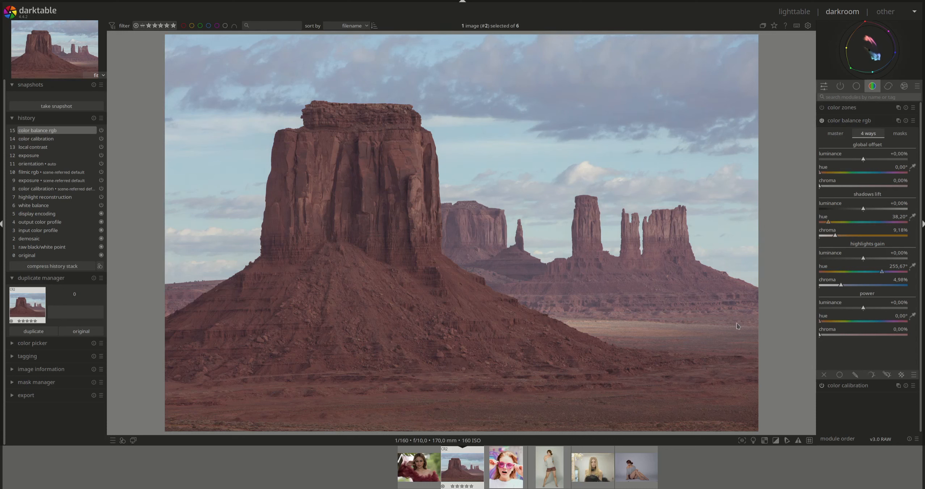
# Raise the global saturation to about +17.55% and the linear chroma of the shadows to about +14.29%
pyautogui.click(835, 133)
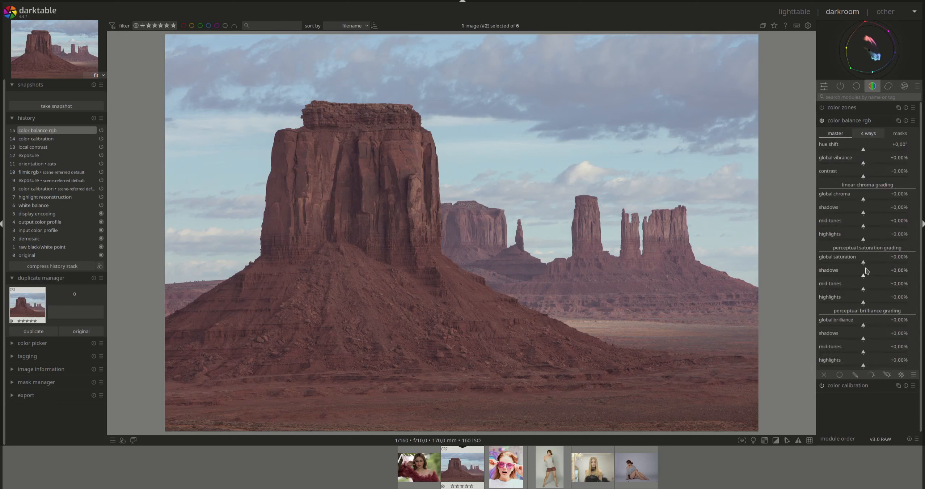
pyautogui.moveTo(867, 266)
pyautogui.mouseDown()
pyautogui.moveTo(881, 267)
pyautogui.moveTo(872, 266)
pyautogui.mouseUp()
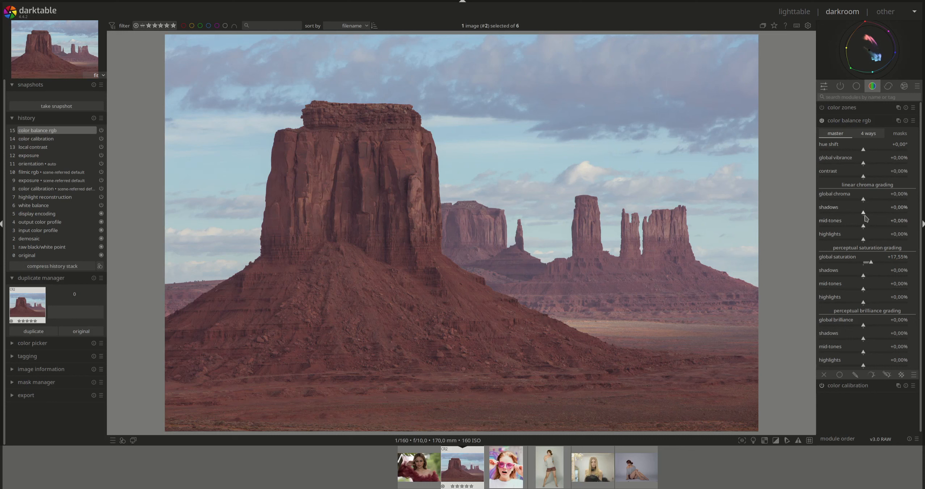
pyautogui.moveTo(866, 216); pyautogui.dragTo(872, 213)
pyautogui.moveTo(872, 214); pyautogui.dragTo(871, 214)
# Set highlights saturation to about +14.29%, mid-tones chroma to about -11.84% and shadows saturation to about -11.84%
pyautogui.moveTo(864, 304); pyautogui.dragTo(869, 303)
pyautogui.moveTo(863, 226); pyautogui.dragTo(858, 228)
pyautogui.moveTo(863, 278); pyautogui.dragTo(859, 281)
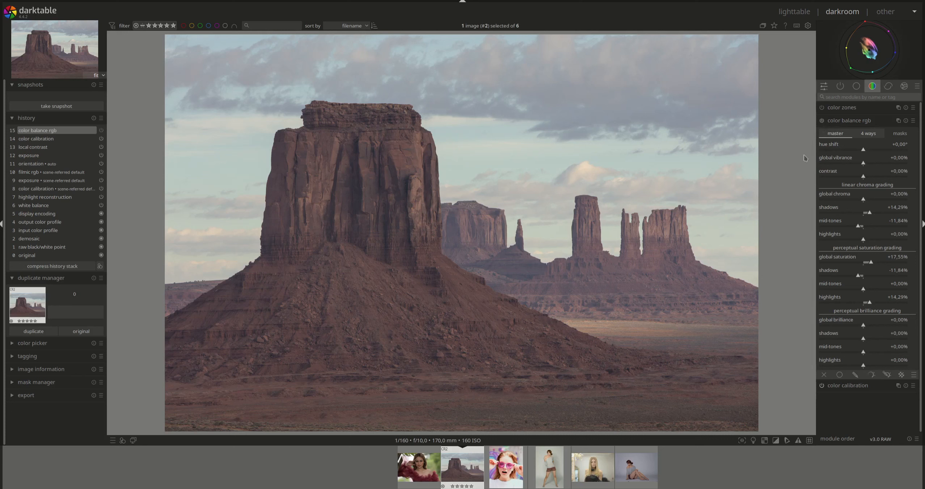
# Turn color balance rgb back on for the butte landscape and open the full-length studio portrait with the gray top
pyautogui.click(822, 121)
pyautogui.click(561, 480)
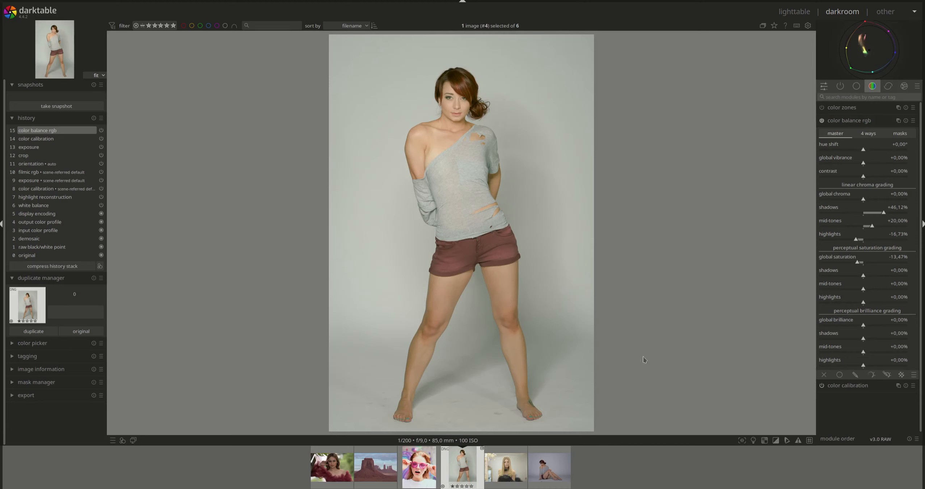
# Open the seated studio portrait and raise its exposure to about +1.457 EV with the histogram displayed
pyautogui.click(545, 474)
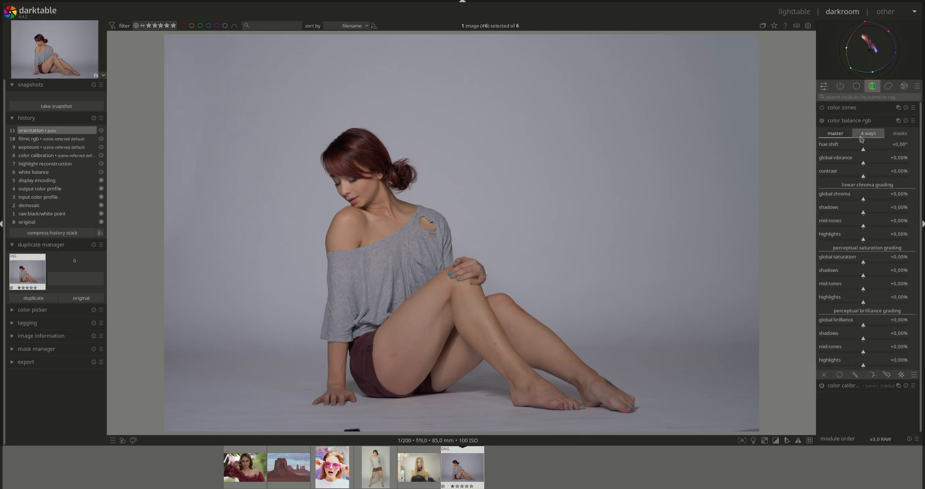
pyautogui.moveTo(842, 27)
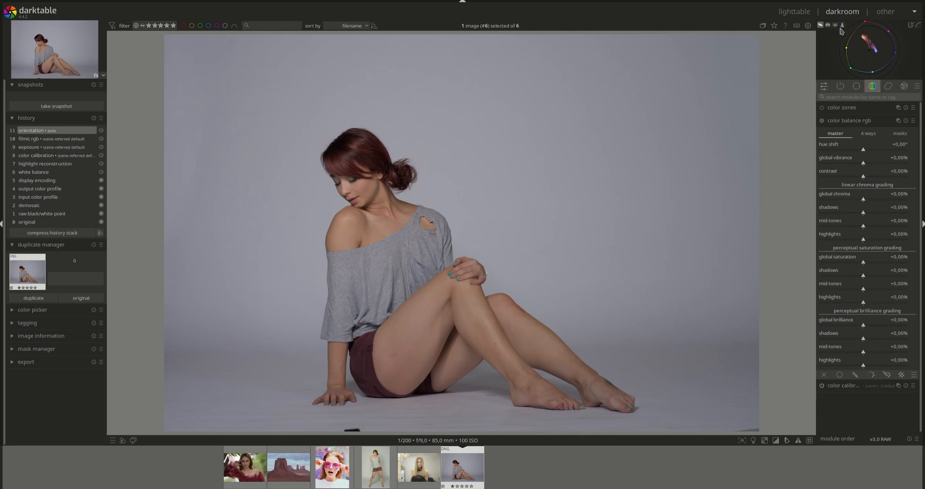
pyautogui.click(842, 28)
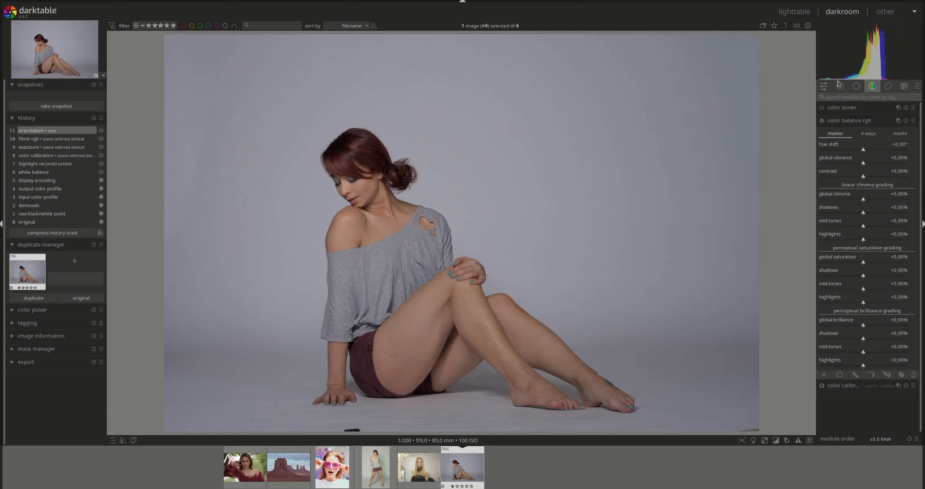
pyautogui.click(855, 87)
pyautogui.click(847, 161)
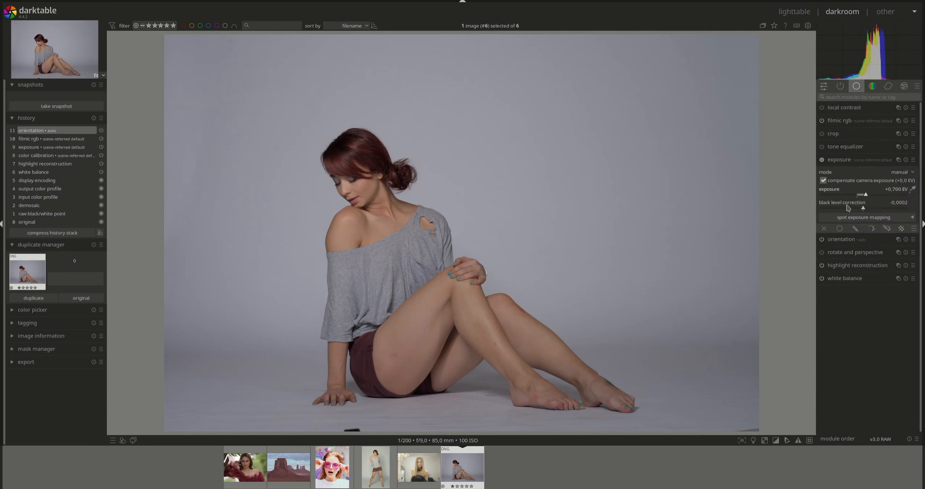
pyautogui.moveTo(865, 196); pyautogui.dragTo(876, 197)
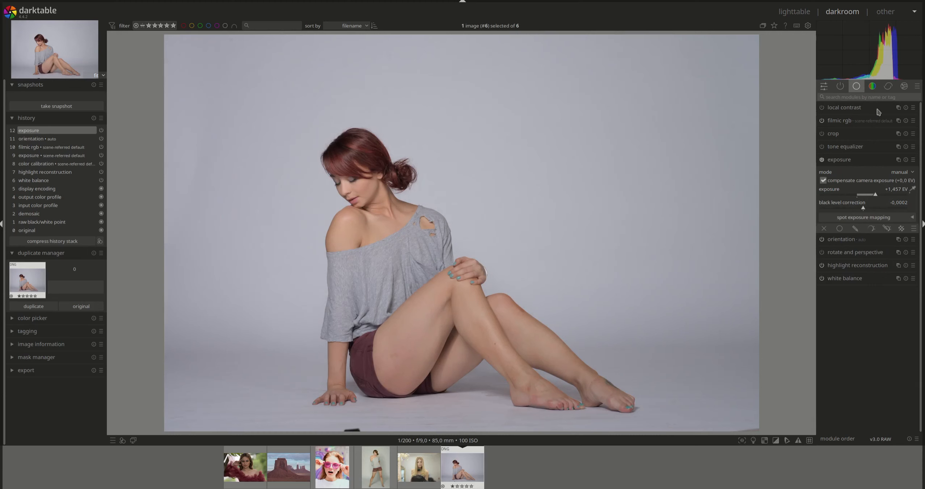
# White-balance the seated portrait with color calibration by sampling the plain gray background, with the vectorscope displayed
pyautogui.click(890, 88)
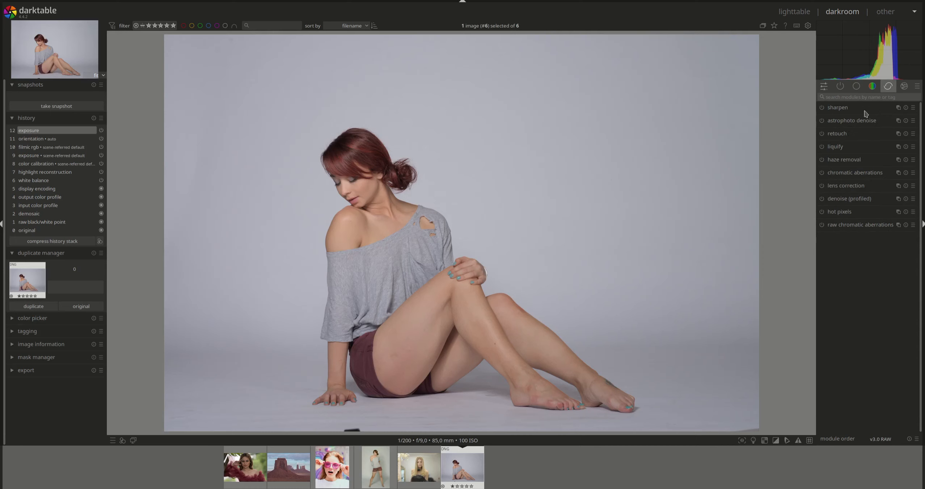
pyautogui.click(873, 90)
pyautogui.click(848, 135)
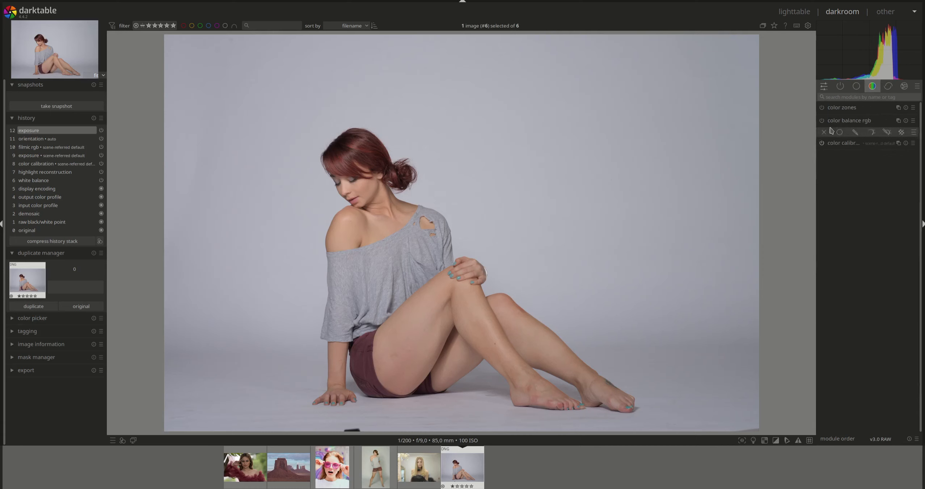
pyautogui.click(821, 27)
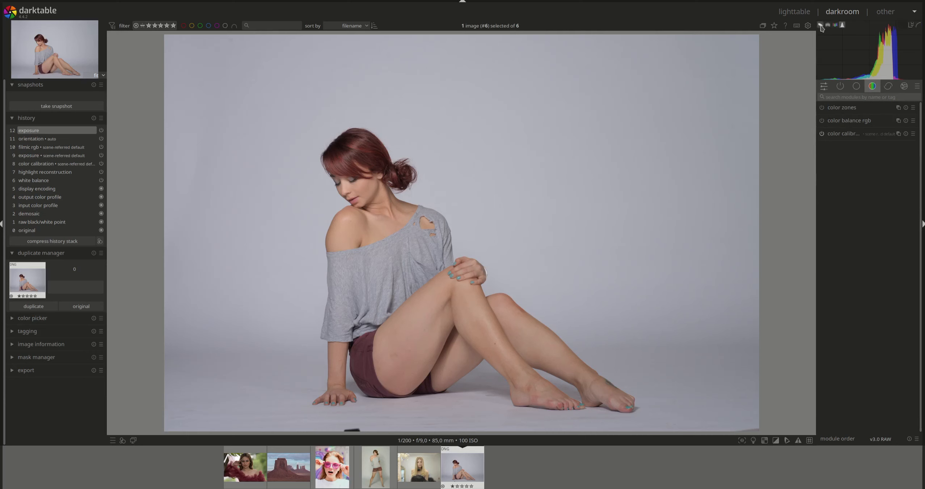
pyautogui.click(851, 136)
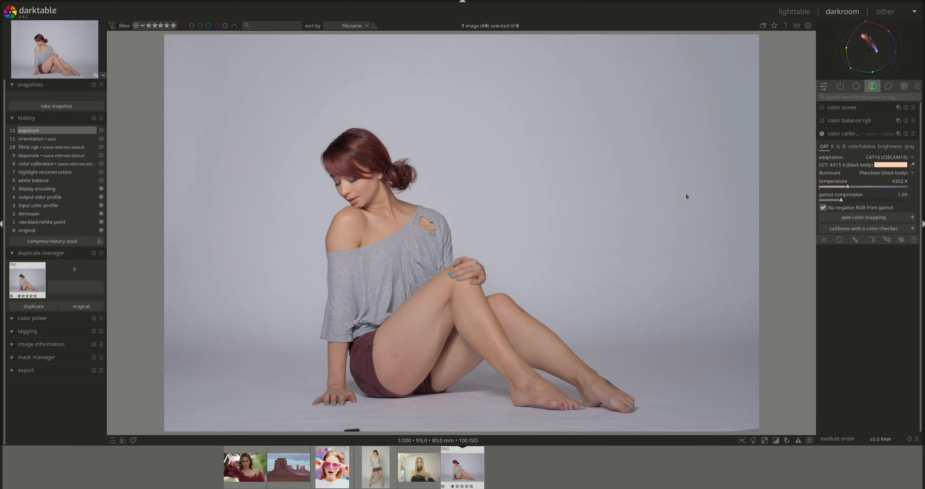
pyautogui.click(913, 165)
pyautogui.moveTo(652, 207); pyautogui.dragTo(652, 207)
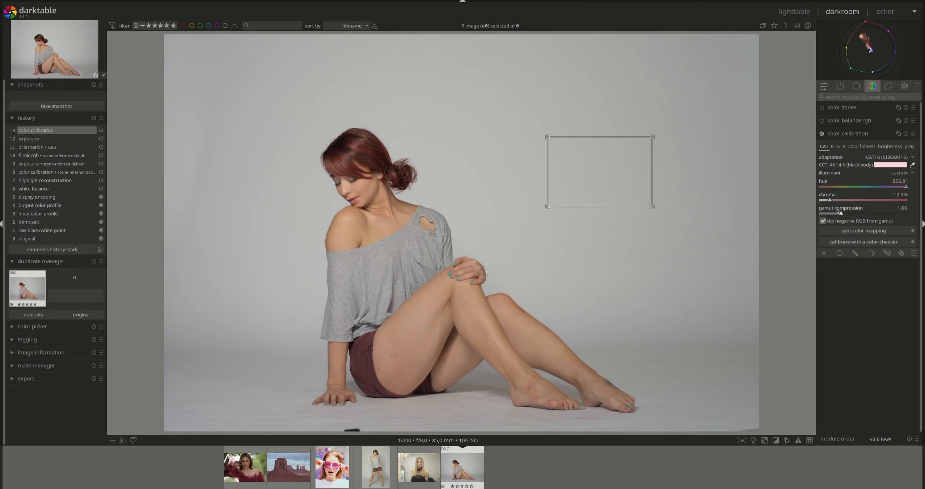
pyautogui.moveTo(858, 71)
pyautogui.click(847, 137)
# Compare the ungraded seated portrait with the graded full-length studio portrait
pyautogui.click(848, 123)
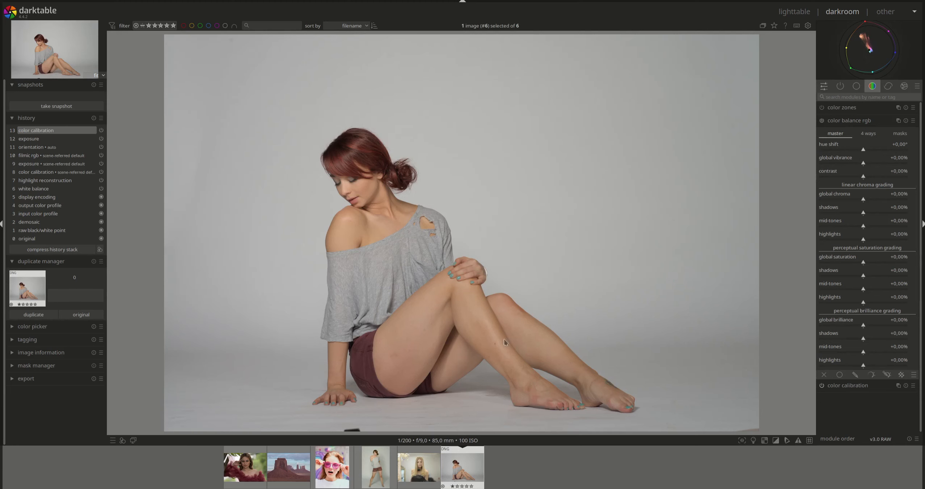
pyautogui.click(375, 476)
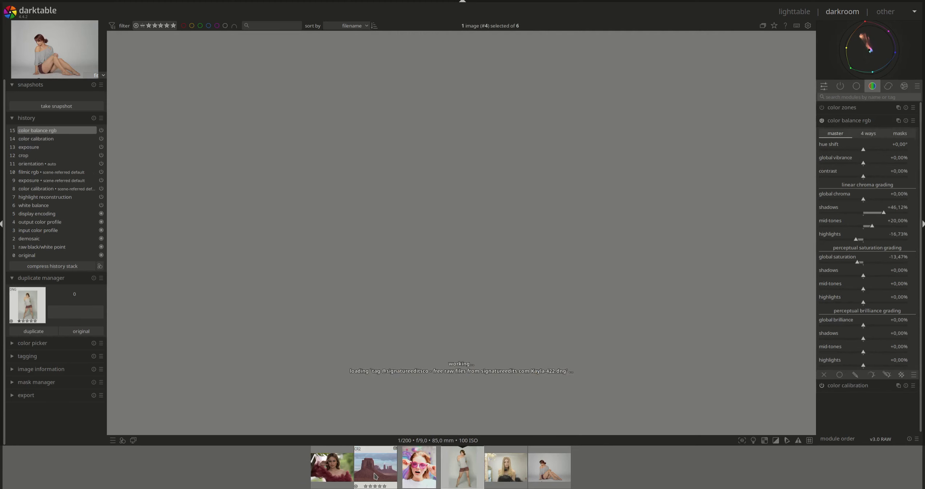
pyautogui.click(855, 121)
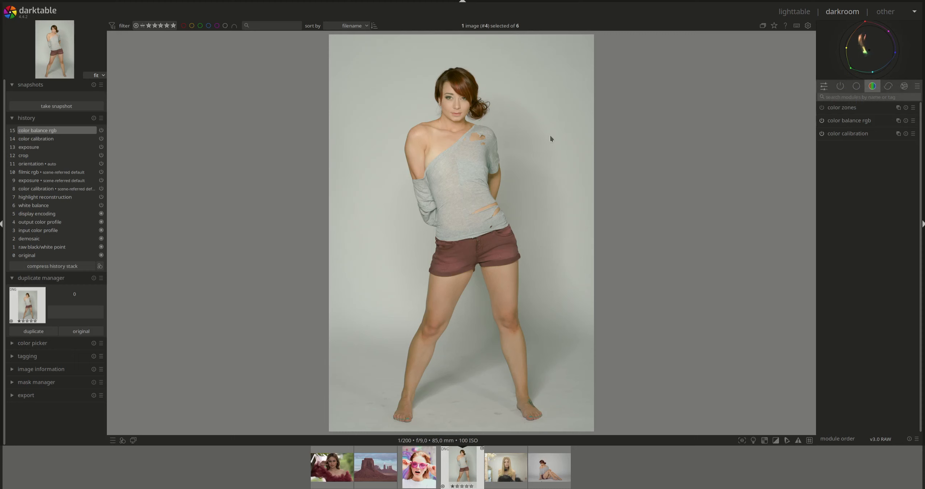
pyautogui.click(547, 471)
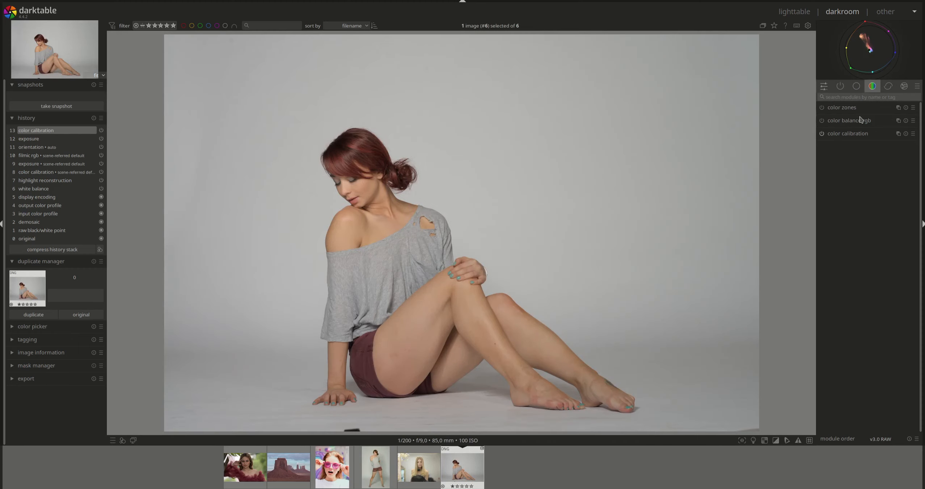
# Sample the color balance rgb white fulcrum from the whole seated portrait and preview the highlights and shadows masks
pyautogui.click(850, 121)
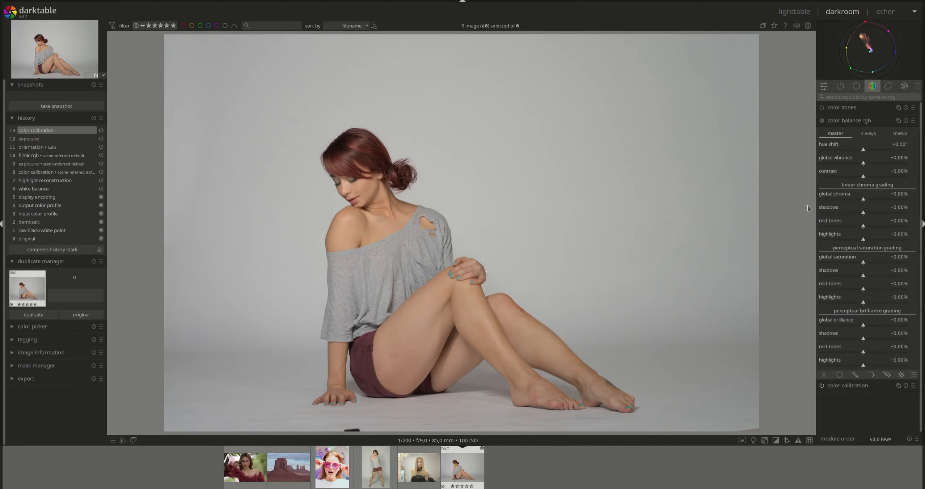
pyautogui.click(900, 133)
pyautogui.click(913, 266)
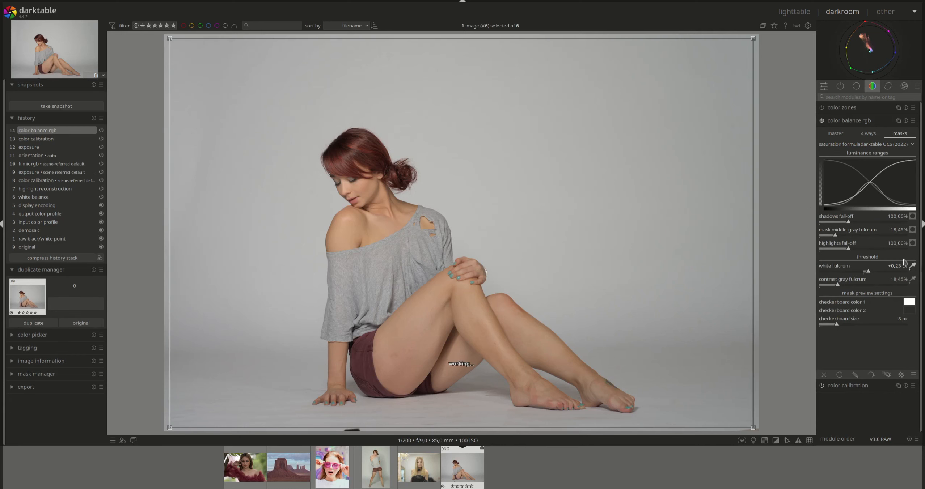
pyautogui.click(912, 243)
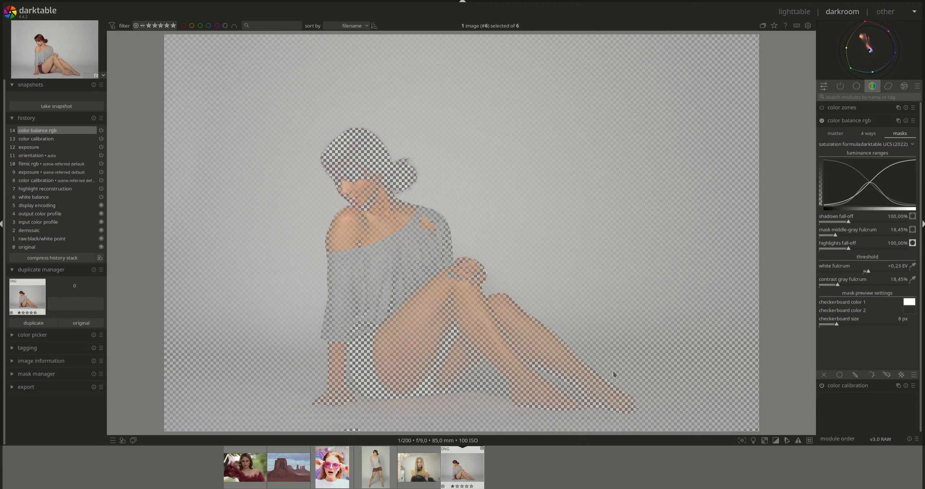
pyautogui.click(913, 243)
pyautogui.click(913, 216)
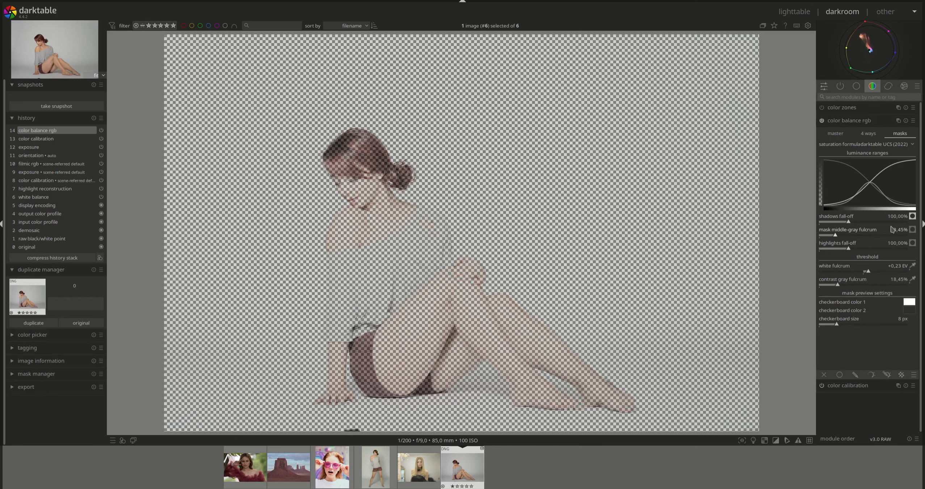
pyautogui.click(913, 217)
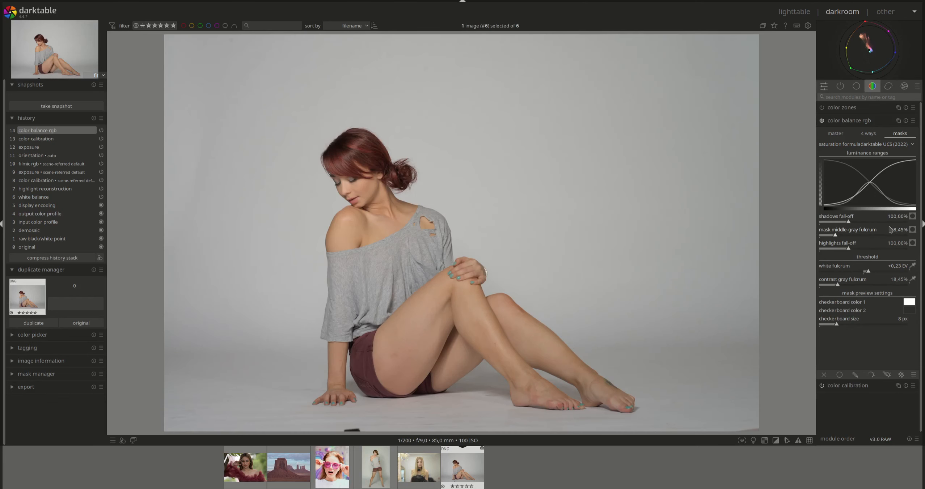
# Tint the seated portrait with a global offset hue of about 86.69° and chroma of about 0.22%, leaving no tint in shadows lift
pyautogui.click(869, 133)
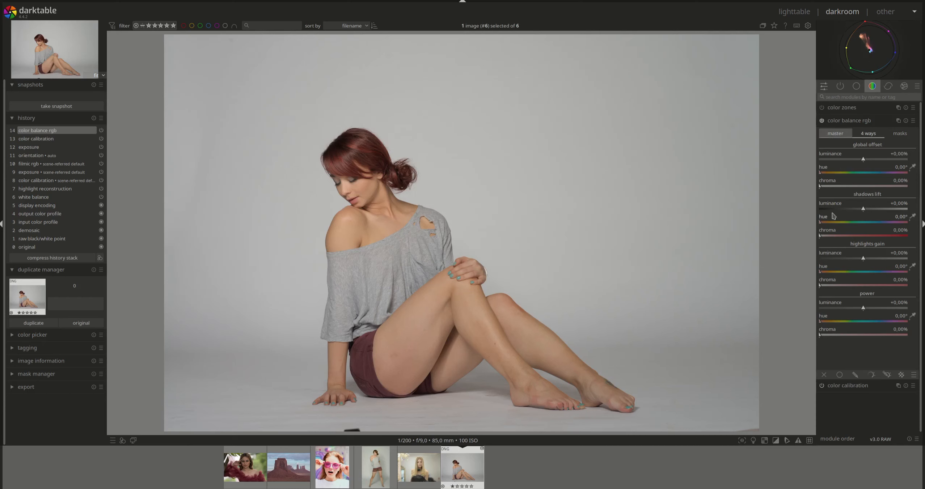
pyautogui.moveTo(821, 223); pyautogui.dragTo(840, 225)
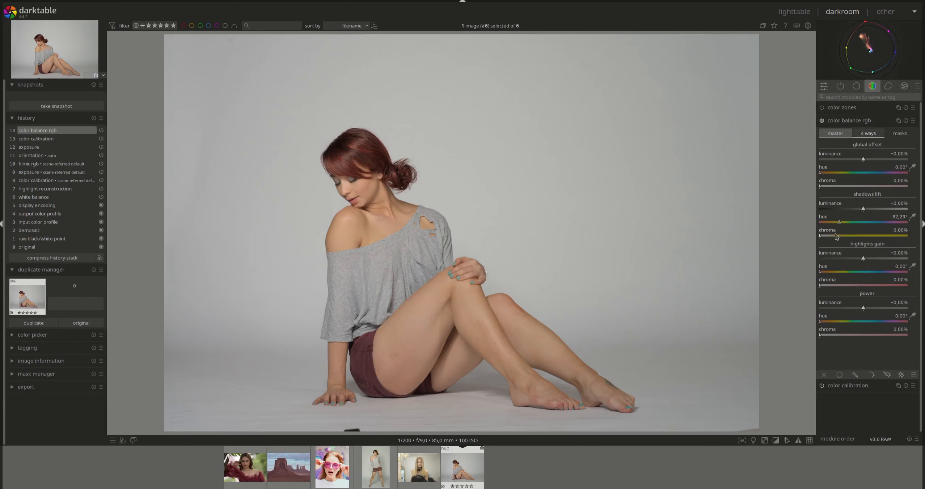
pyautogui.doubleClick(839, 224)
pyautogui.moveTo(821, 175); pyautogui.dragTo(838, 176)
pyautogui.click(840, 173)
pyautogui.moveTo(840, 172); pyautogui.dragTo(841, 173)
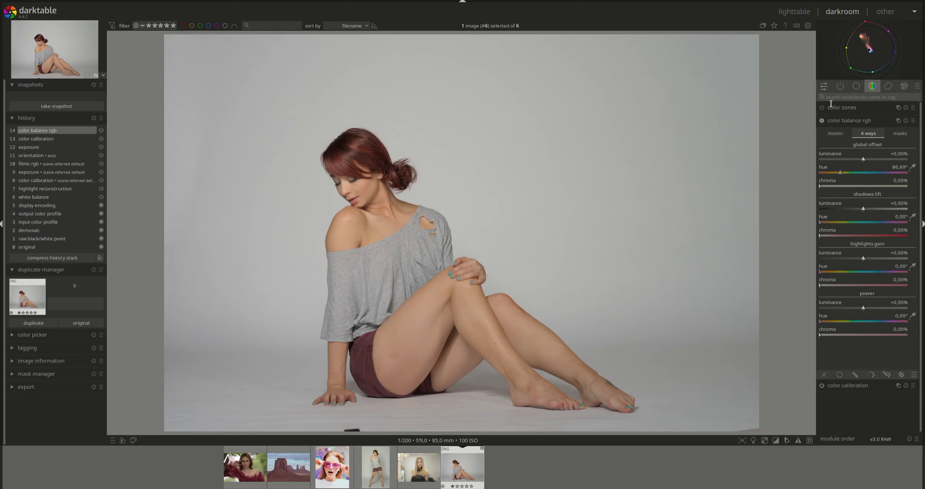
pyautogui.click(823, 186)
pyautogui.moveTo(824, 187); pyautogui.dragTo(839, 187)
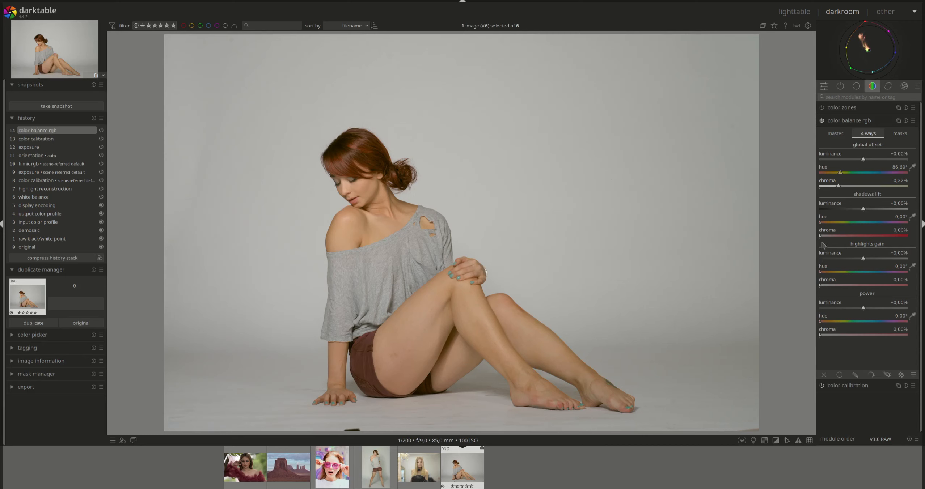
# Set shadows lift to hue about 52.90° and chroma about 5.51%, and highlights gain to hue about 47.02° with zero chroma
pyautogui.moveTo(819, 225); pyautogui.dragTo(830, 240)
pyautogui.moveTo(821, 274)
pyautogui.mouseDown()
pyautogui.moveTo(835, 275)
pyautogui.moveTo(821, 289)
pyautogui.mouseUp()
pyautogui.click(826, 223)
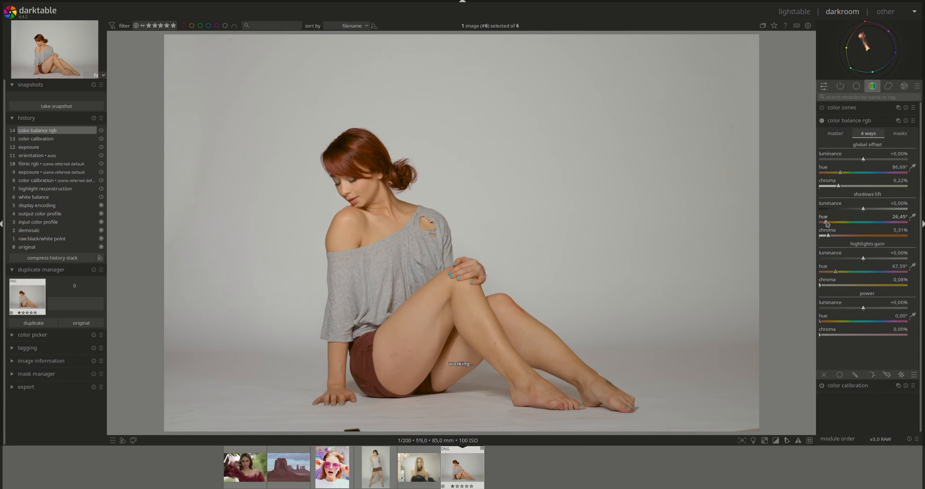
pyautogui.moveTo(830, 223); pyautogui.dragTo(832, 223)
pyautogui.moveTo(836, 272); pyautogui.dragTo(832, 272)
pyautogui.click(822, 286)
pyautogui.moveTo(822, 285); pyautogui.dragTo(814, 287)
pyautogui.click(829, 238)
# Set perceptual saturation to about +14.29% in the shadows and about -15.10% in the mid-tones, keeping global chroma at zero
pyautogui.click(840, 133)
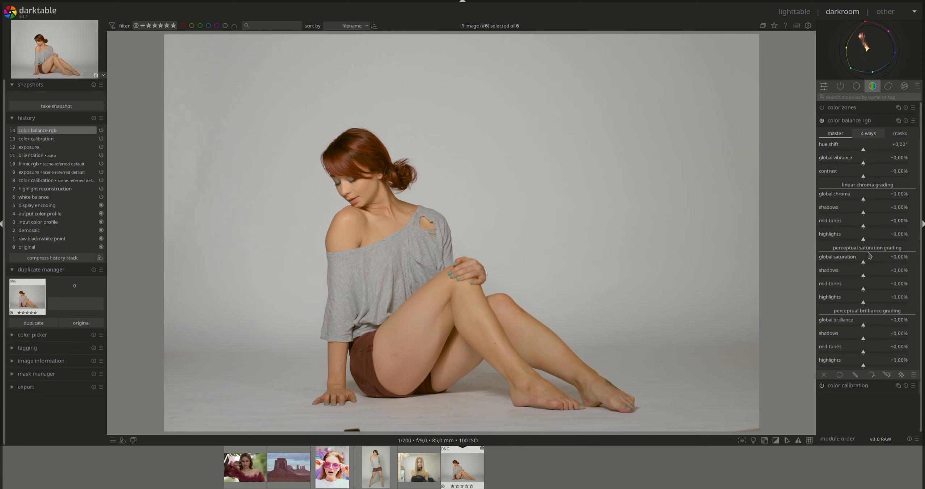
pyautogui.click(867, 200)
pyautogui.moveTo(869, 200); pyautogui.dragTo(865, 201)
pyautogui.doubleClick(865, 200)
pyautogui.moveTo(864, 277); pyautogui.dragTo(869, 277)
pyautogui.moveTo(864, 290); pyautogui.dragTo(857, 292)
pyautogui.click(851, 121)
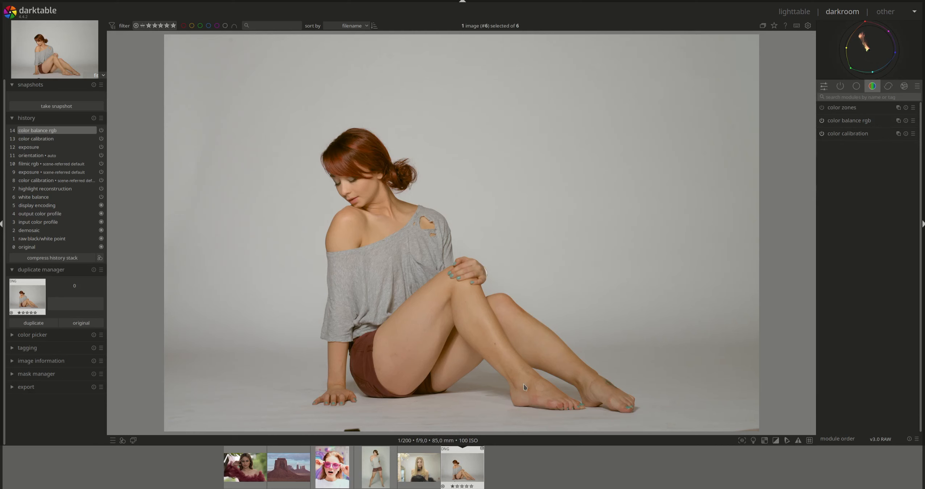
# Compare with the full-length portrait and tint the seated portrait's highlights green with a gain hue of about 120.49° and chroma of about 1.80%
pyautogui.click(384, 467)
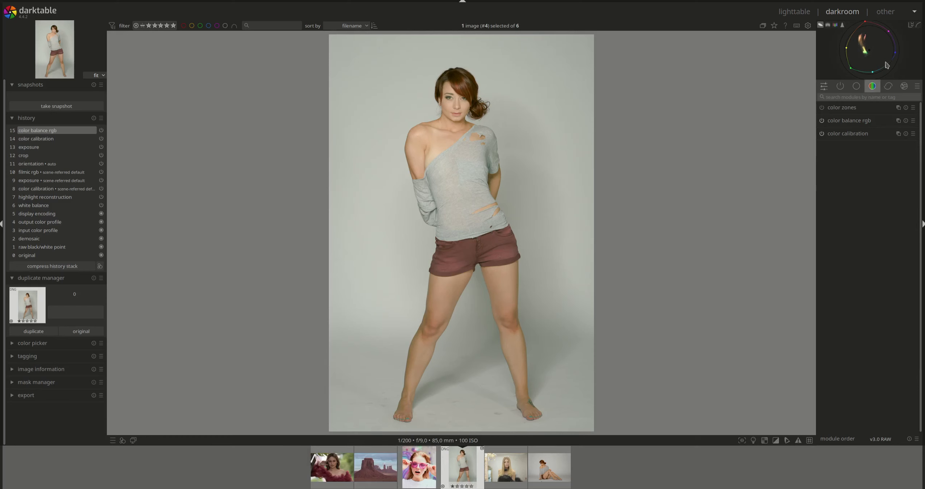
pyautogui.click(550, 480)
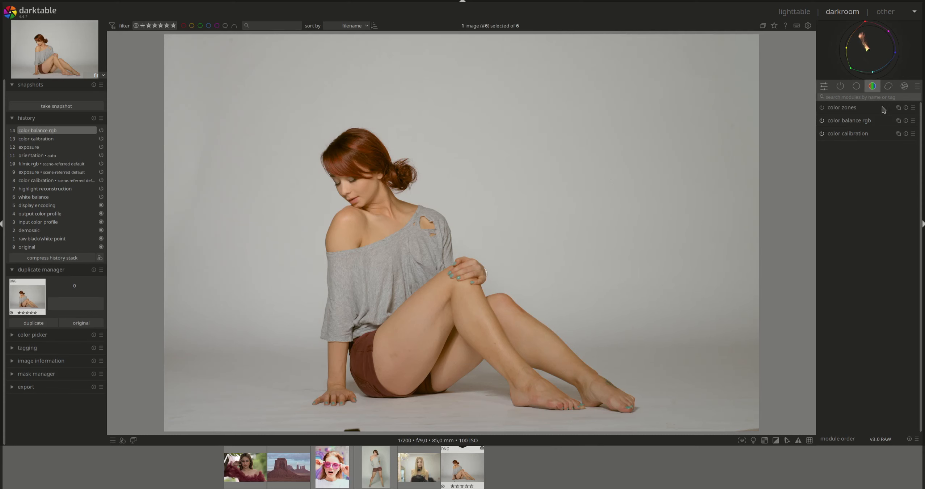
pyautogui.click(861, 122)
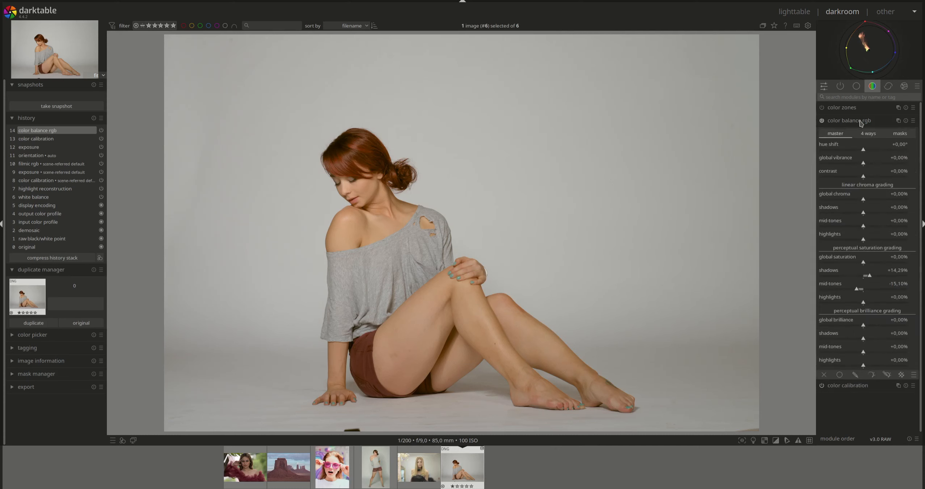
pyautogui.click(872, 137)
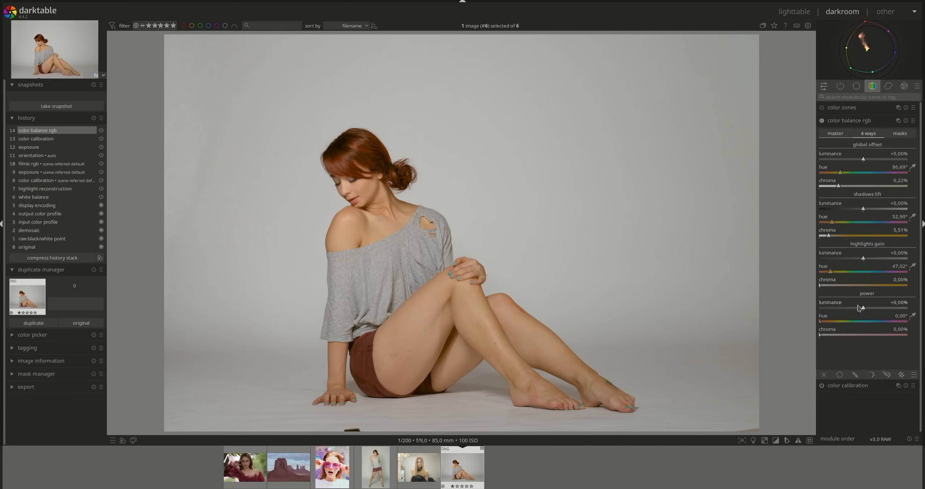
pyautogui.click(832, 272)
pyautogui.moveTo(832, 272)
pyautogui.mouseDown()
pyautogui.moveTo(841, 271)
pyautogui.moveTo(824, 286)
pyautogui.moveTo(848, 272)
pyautogui.moveTo(826, 286)
pyautogui.mouseUp()
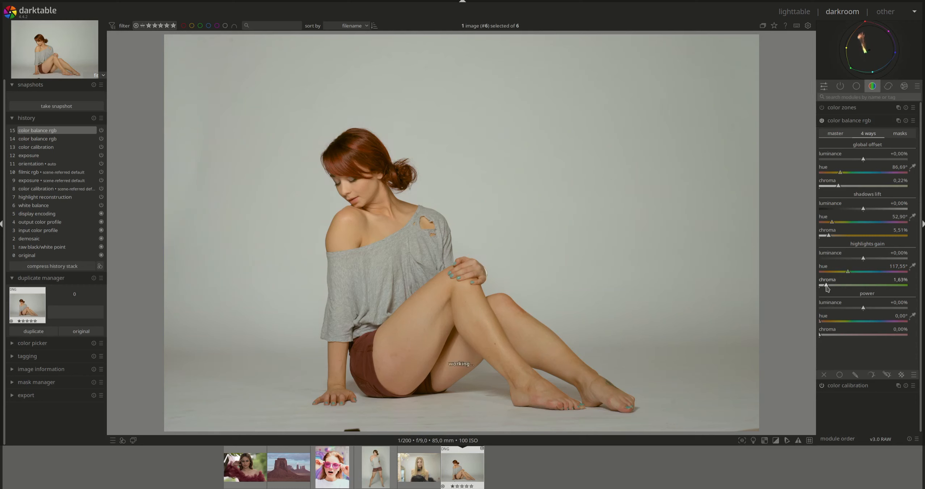
pyautogui.click(850, 275)
pyautogui.click(827, 287)
# Compare the seated portrait with the full-length portrait and reduce the seated portrait's mid-tones linear chroma to about -22.45%
pyautogui.click(376, 465)
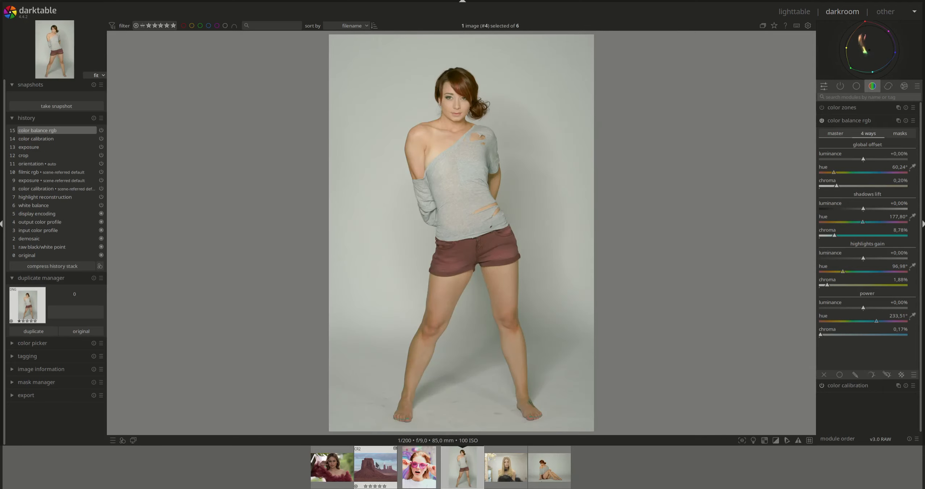
pyautogui.click(555, 465)
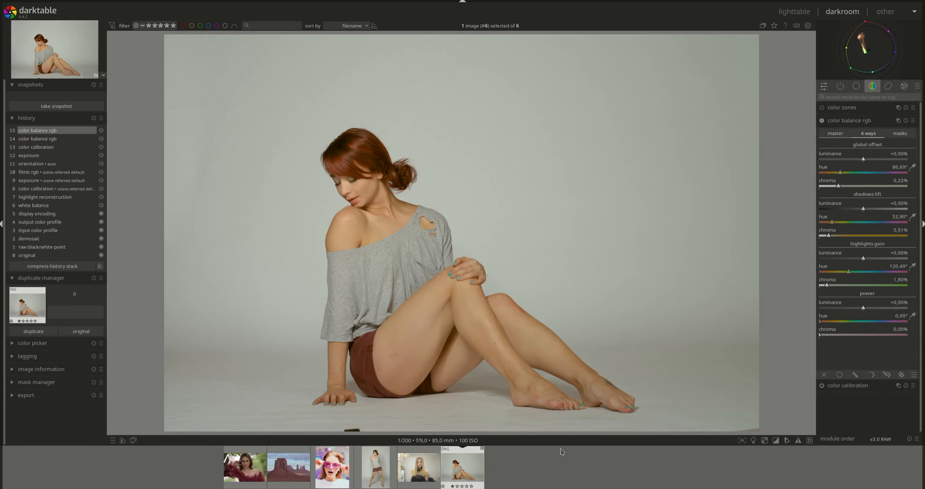
pyautogui.click(374, 472)
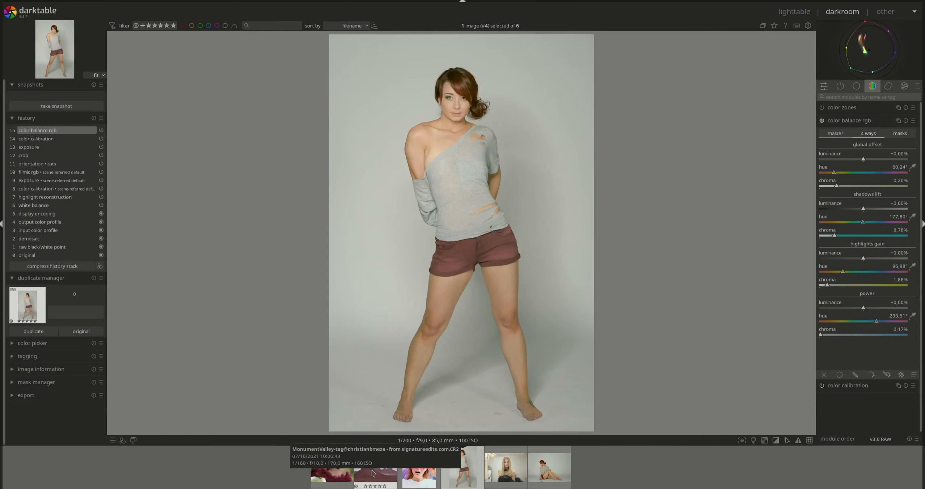
pyautogui.click(569, 468)
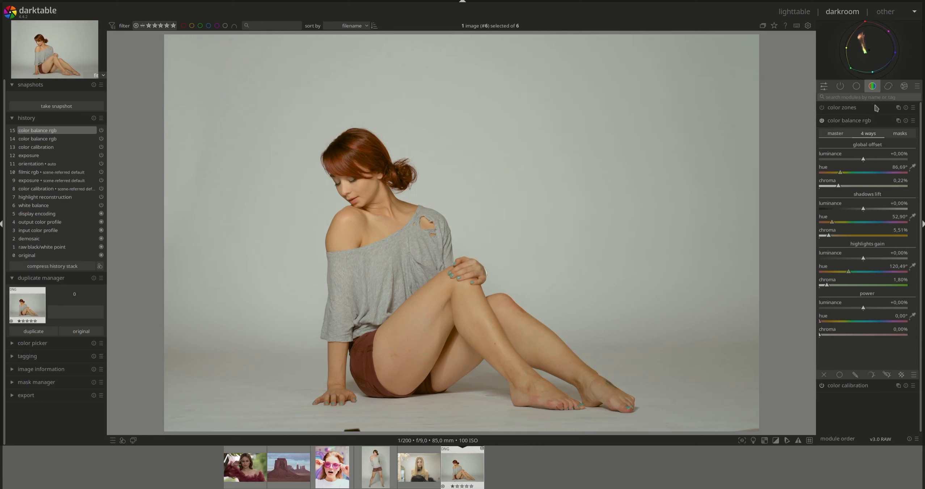
pyautogui.click(836, 135)
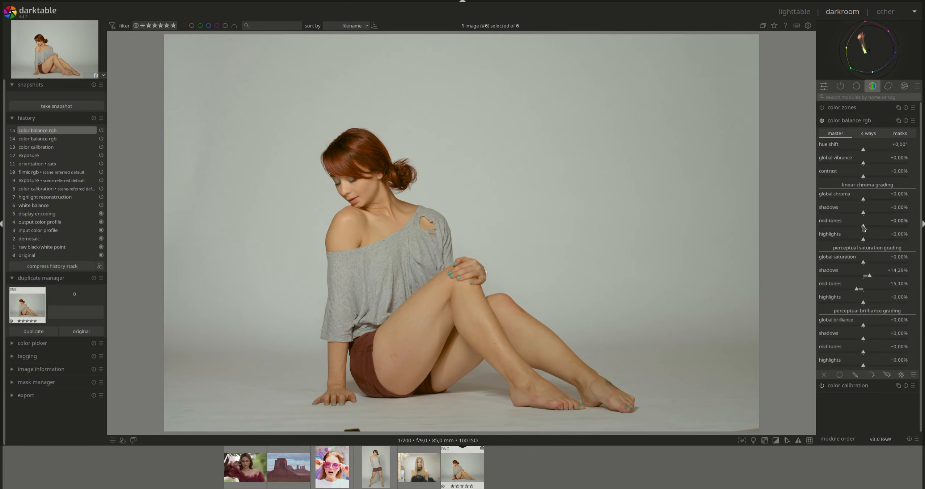
pyautogui.moveTo(864, 226); pyautogui.dragTo(853, 228)
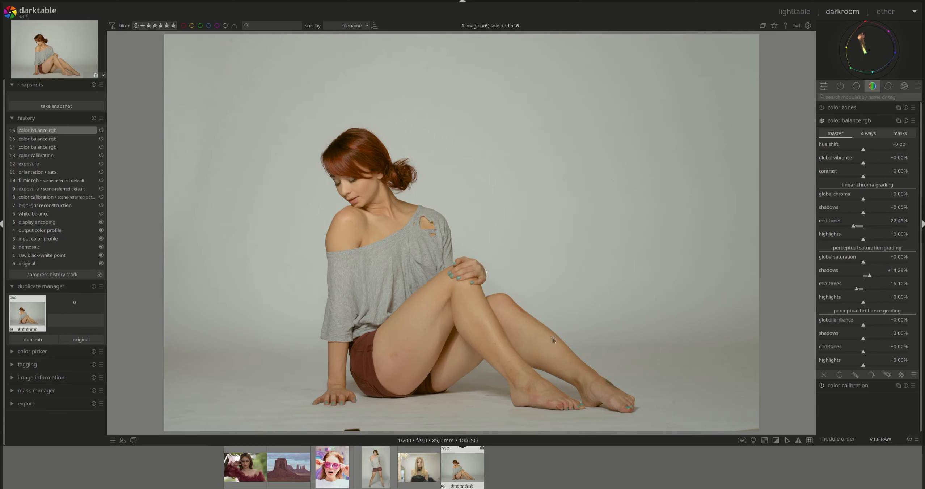
# Examine how closely the seated and full-length portraits match in overall color by alternating between them, finishing on the seated portrait
pyautogui.click(376, 467)
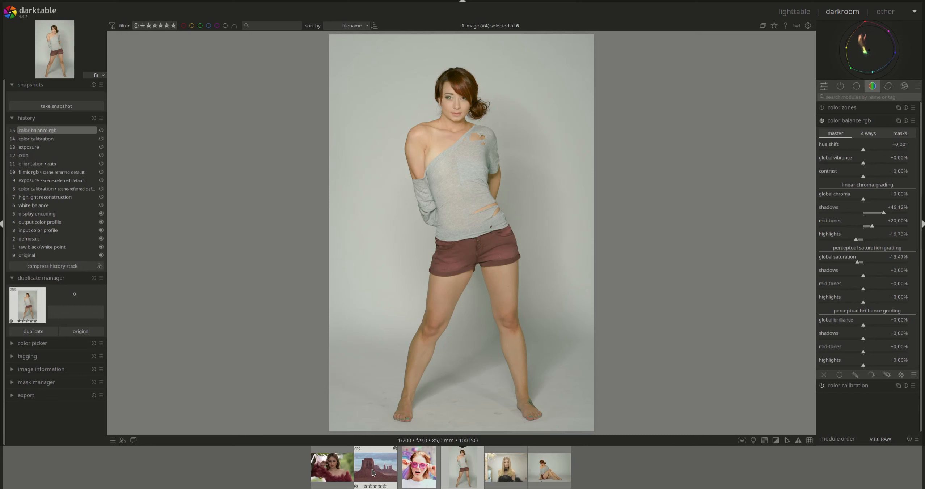
pyautogui.click(556, 472)
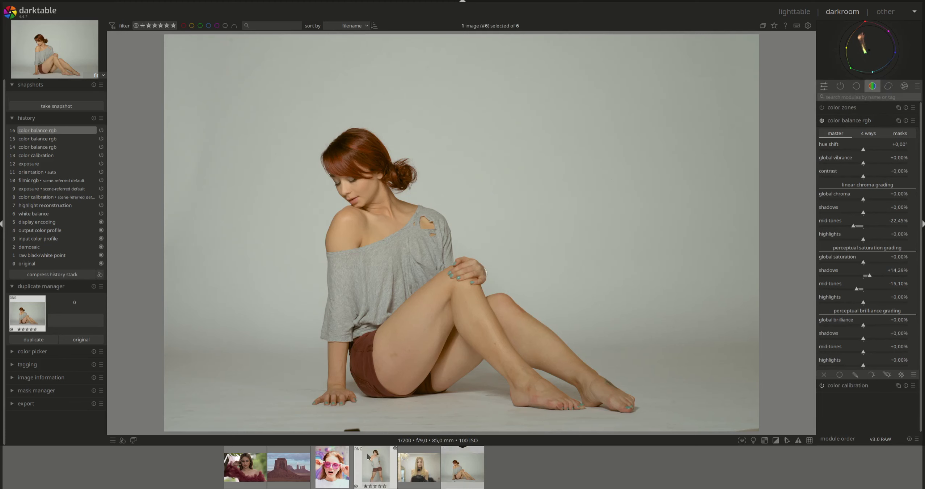
pyautogui.click(374, 471)
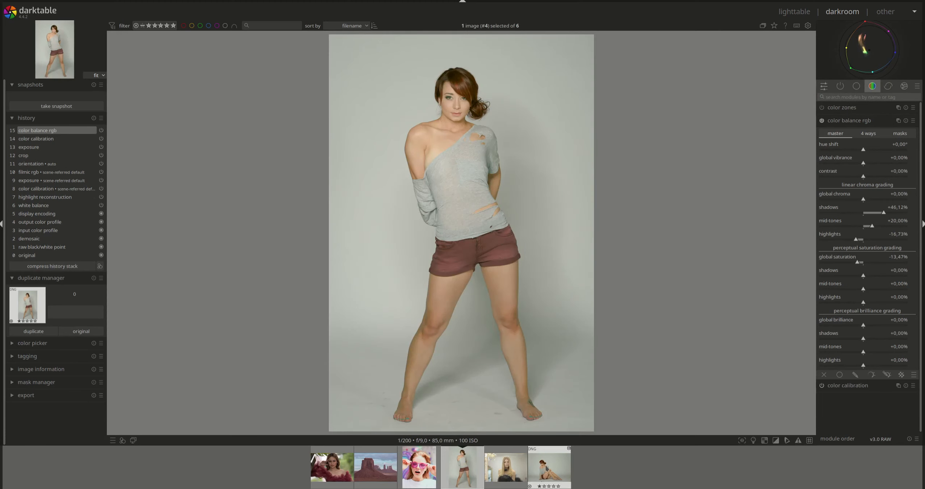
pyautogui.click(549, 467)
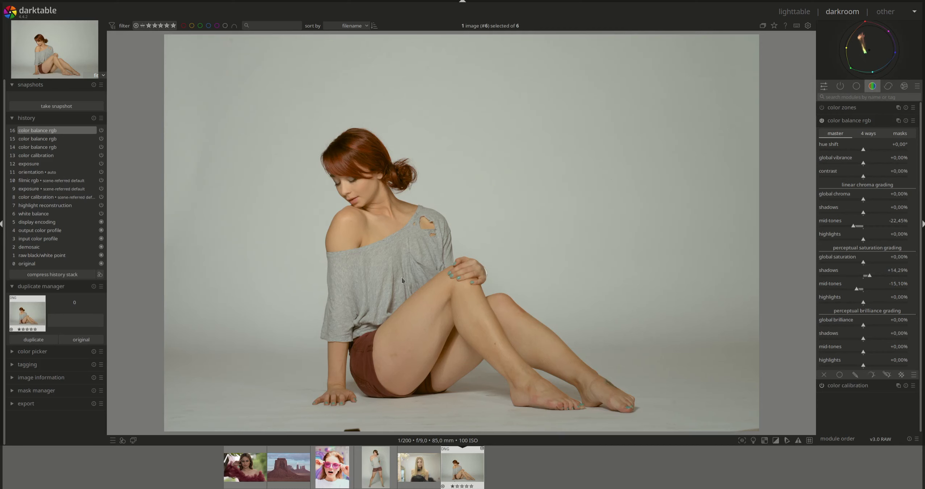
pyautogui.click(376, 467)
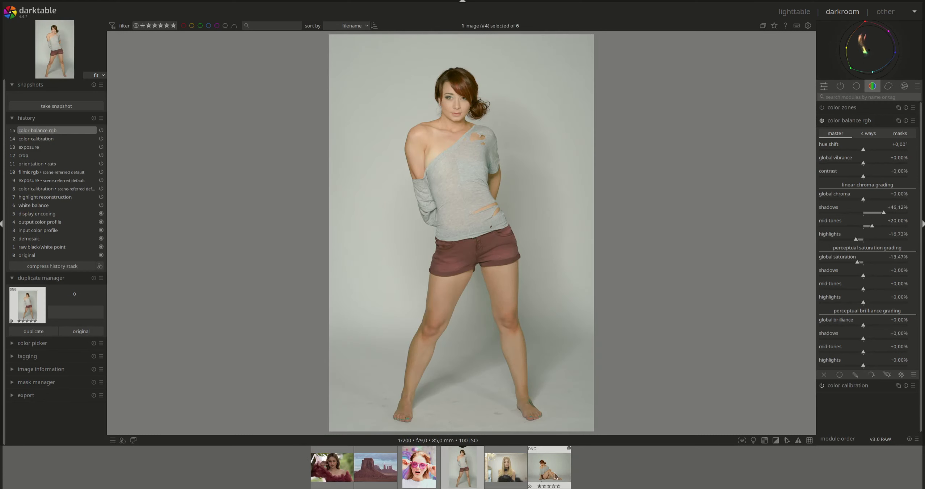
pyautogui.click(556, 477)
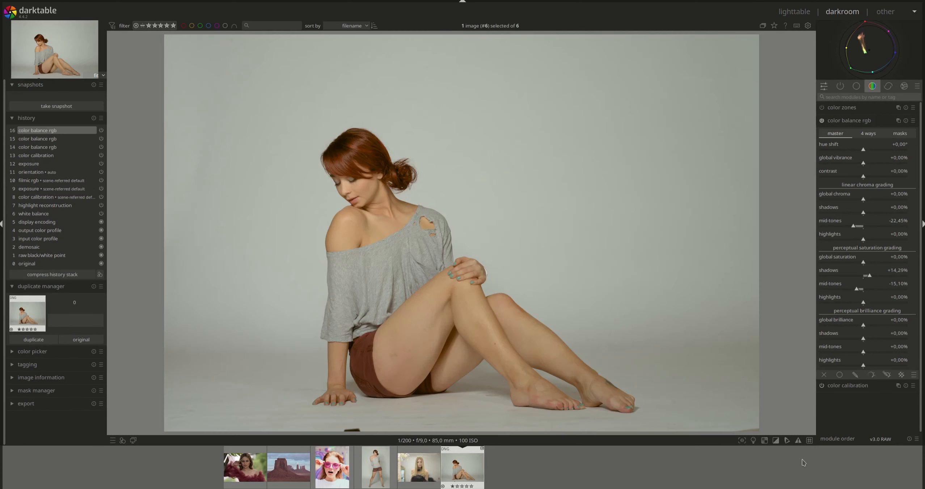